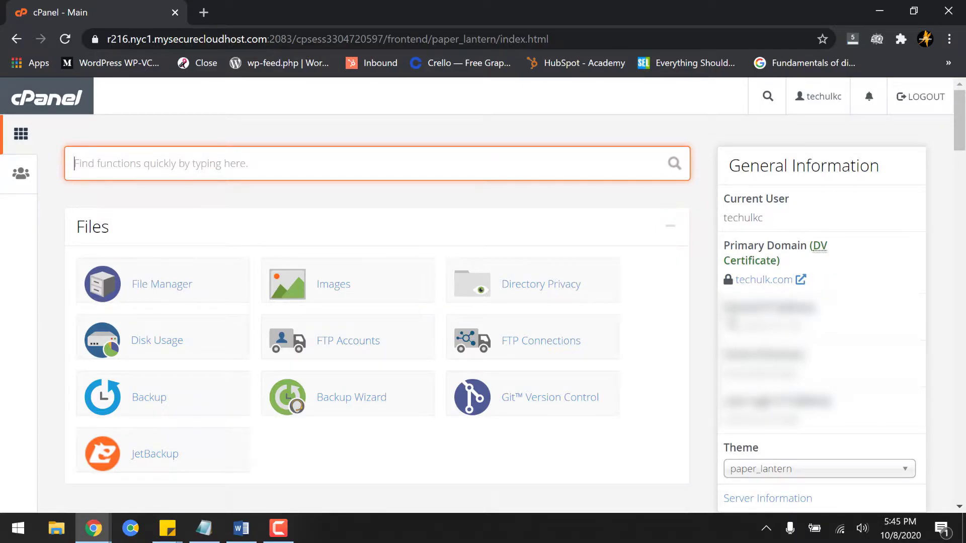
- Open the SSL/TLS page from the Security section of the control panel home
{"action": "scroll", "coordinate": [664, 330], "scroll_direction": "down", "scroll_amount": 15}
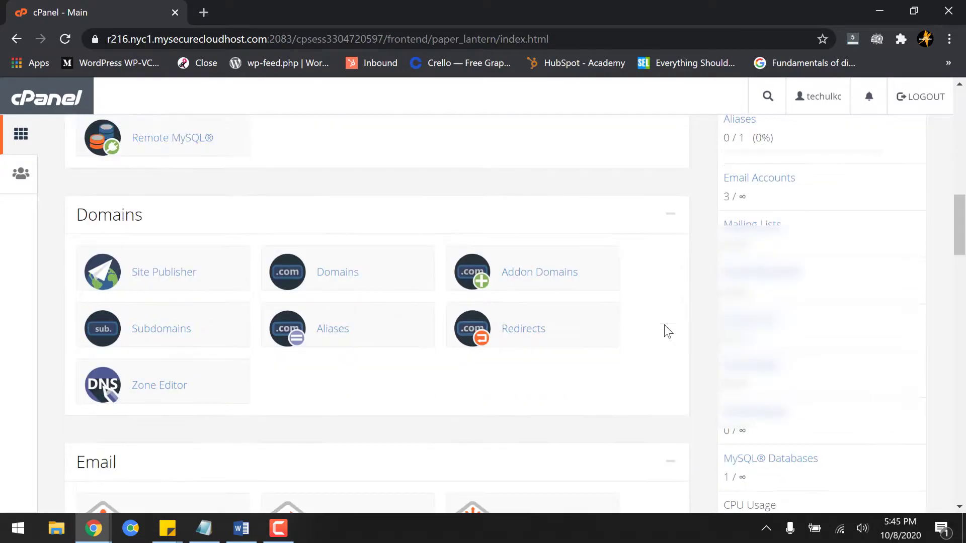
{"action": "scroll", "coordinate": [351, 257], "scroll_direction": "down", "scroll_amount": 3}
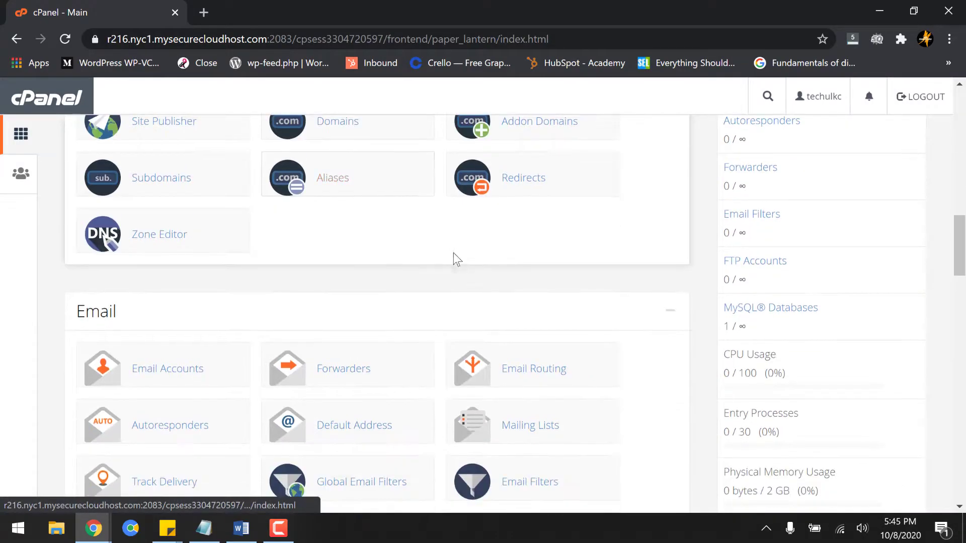
{"action": "scroll", "coordinate": [450, 251], "scroll_direction": "down", "scroll_amount": 10}
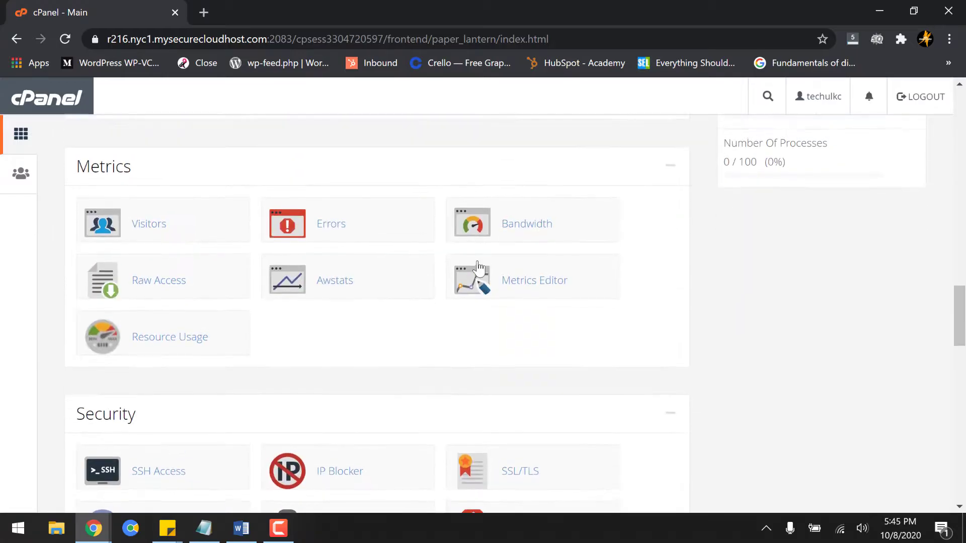
{"action": "scroll", "coordinate": [478, 260], "scroll_direction": "down", "scroll_amount": 5}
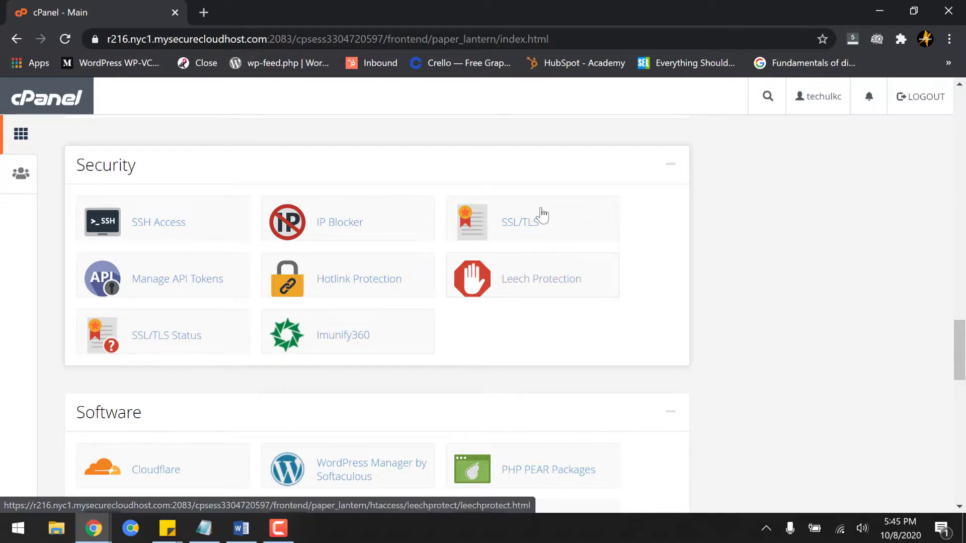
{"action": "left_click", "coordinate": [532, 231]}
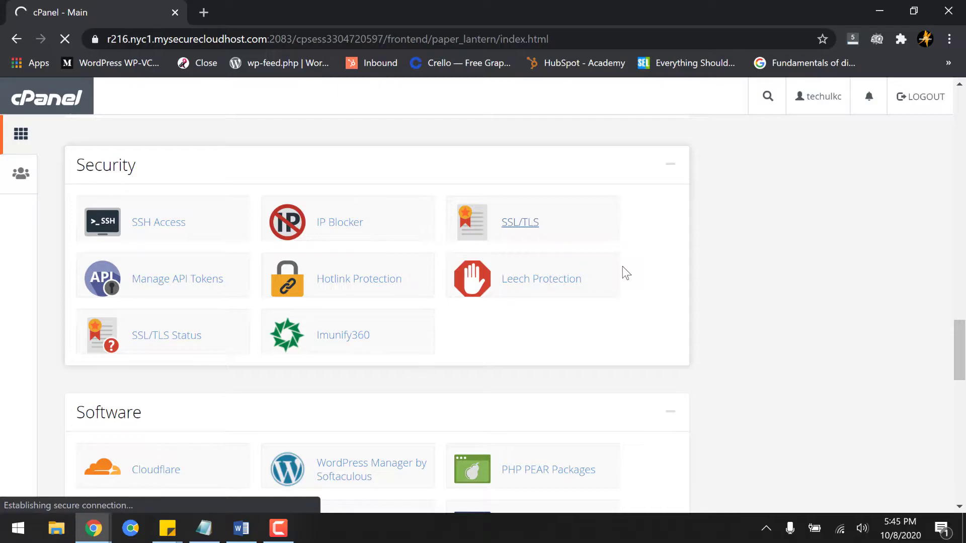
{"action": "scroll", "coordinate": [475, 313], "scroll_direction": "down", "scroll_amount": 3}
{"action": "scroll", "coordinate": [380, 332], "scroll_direction": "up", "scroll_amount": 3}
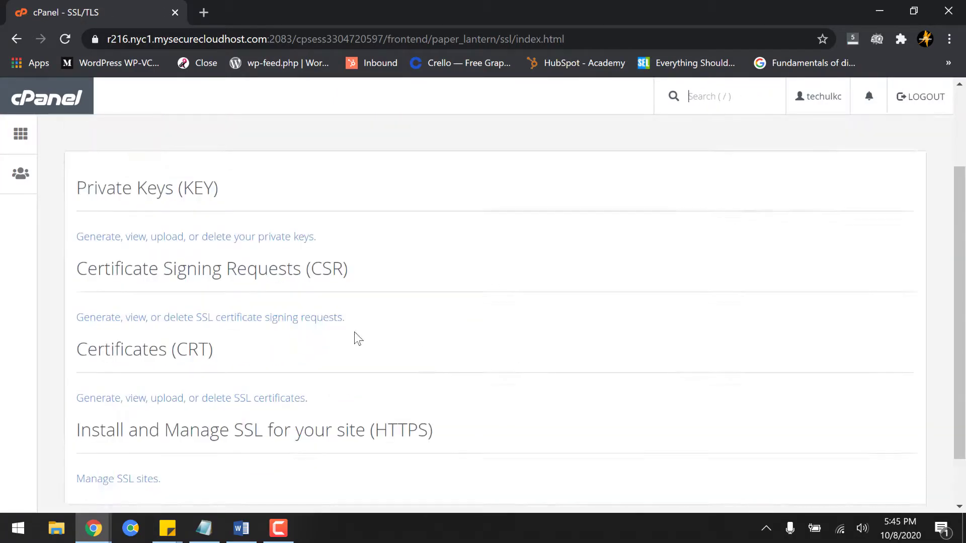
- Generate a new private key with the recommended key size of 2,048 bits and no description
{"action": "left_click", "coordinate": [146, 352]}
{"action": "scroll", "coordinate": [403, 344], "scroll_direction": "down", "scroll_amount": 4}
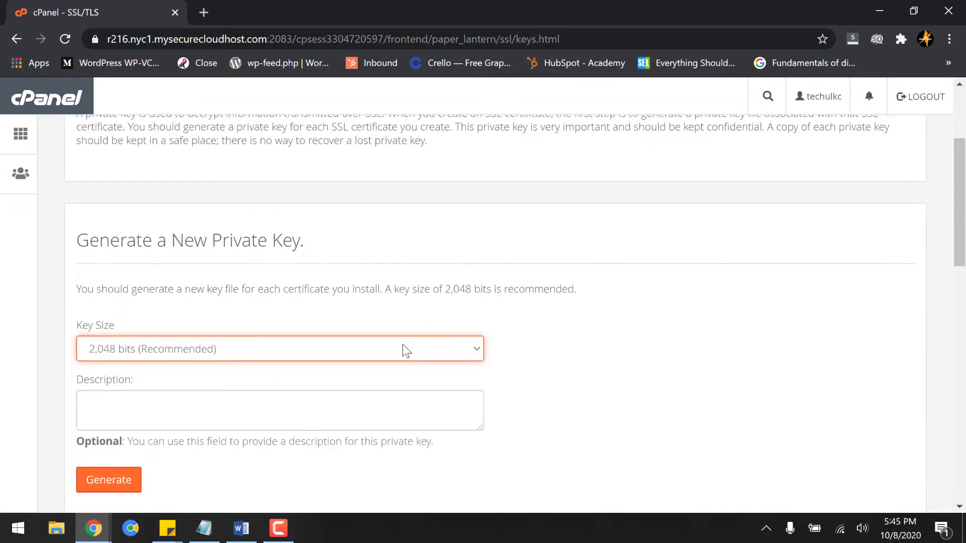
{"action": "left_click", "coordinate": [151, 276]}
{"action": "left_click", "coordinate": [148, 300]}
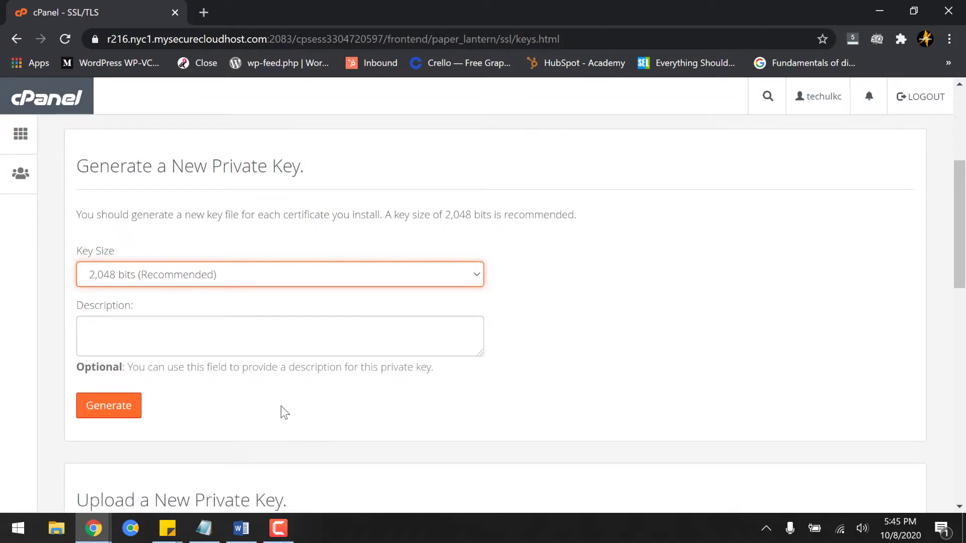
{"action": "scroll", "coordinate": [352, 388], "scroll_direction": "down", "scroll_amount": 2}
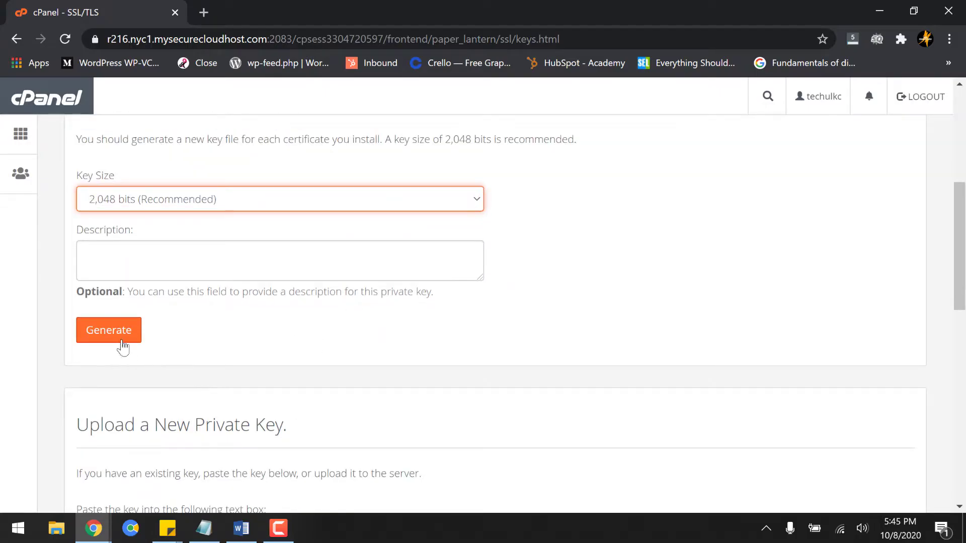
{"action": "left_click", "coordinate": [119, 335]}
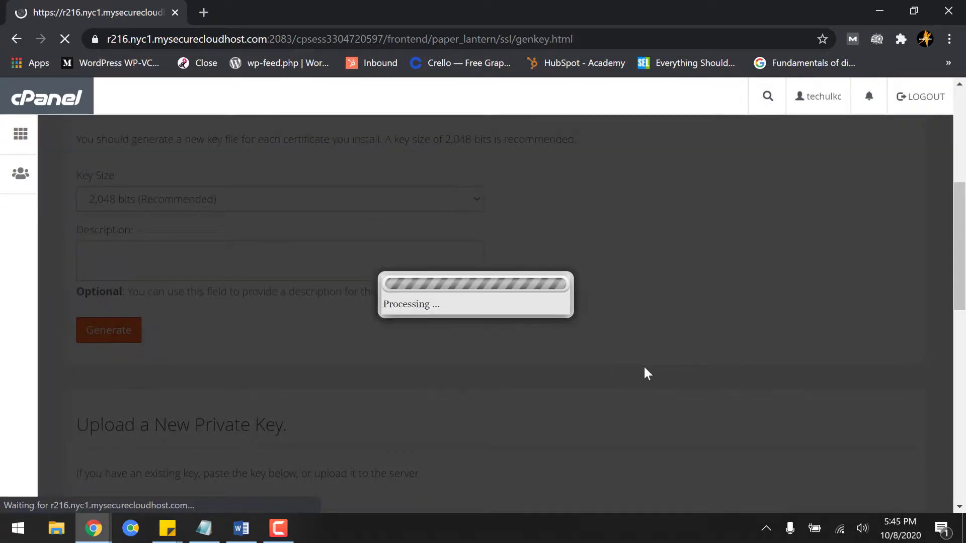
- Review the encoded and decoded private key, and return to the SSL Manager overview
{"action": "scroll", "coordinate": [411, 353], "scroll_direction": "down", "scroll_amount": 4}
{"action": "scroll", "coordinate": [412, 346], "scroll_direction": "up", "scroll_amount": 3}
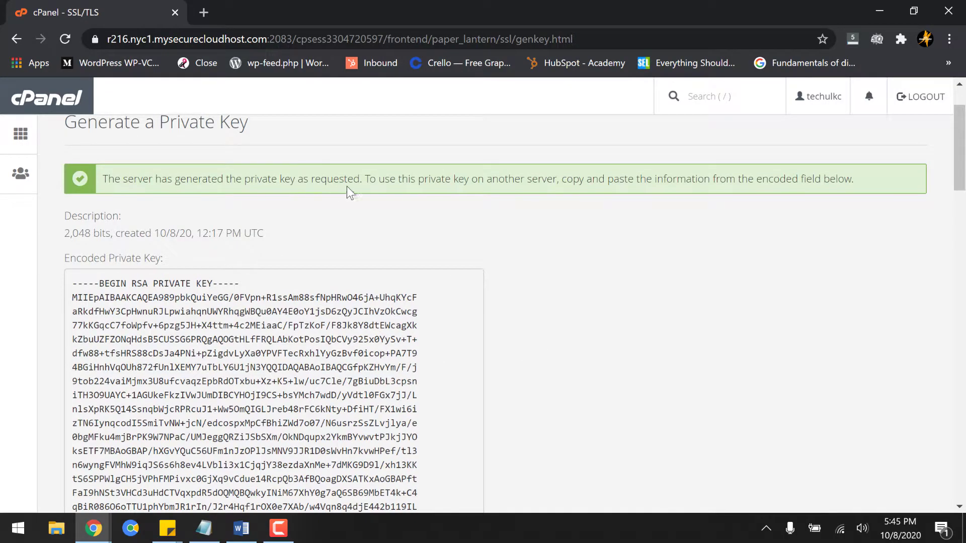
{"action": "scroll", "coordinate": [261, 302], "scroll_direction": "down", "scroll_amount": 20}
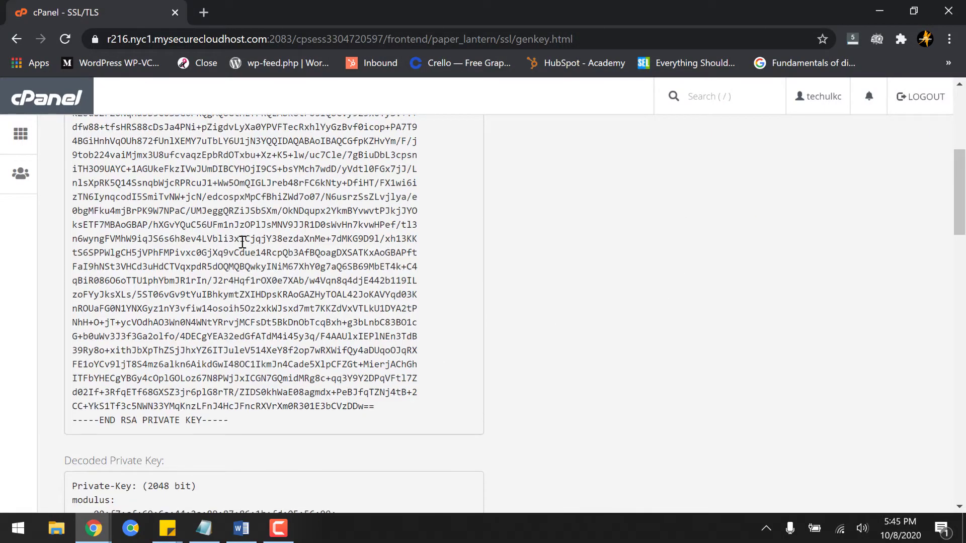
{"action": "scroll", "coordinate": [290, 331], "scroll_direction": "down", "scroll_amount": 10}
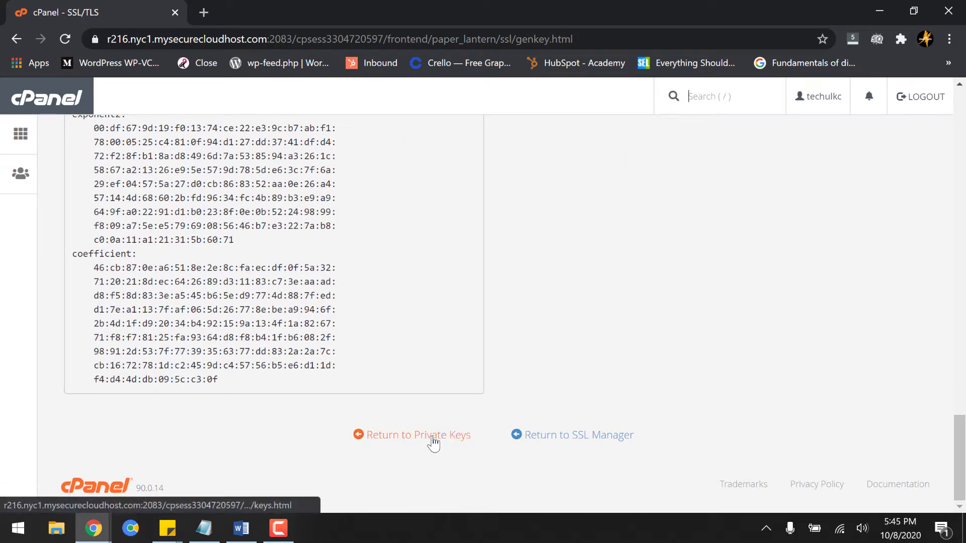
{"action": "left_click", "coordinate": [531, 440]}
{"action": "scroll", "coordinate": [447, 390], "scroll_direction": "down", "scroll_amount": 3}
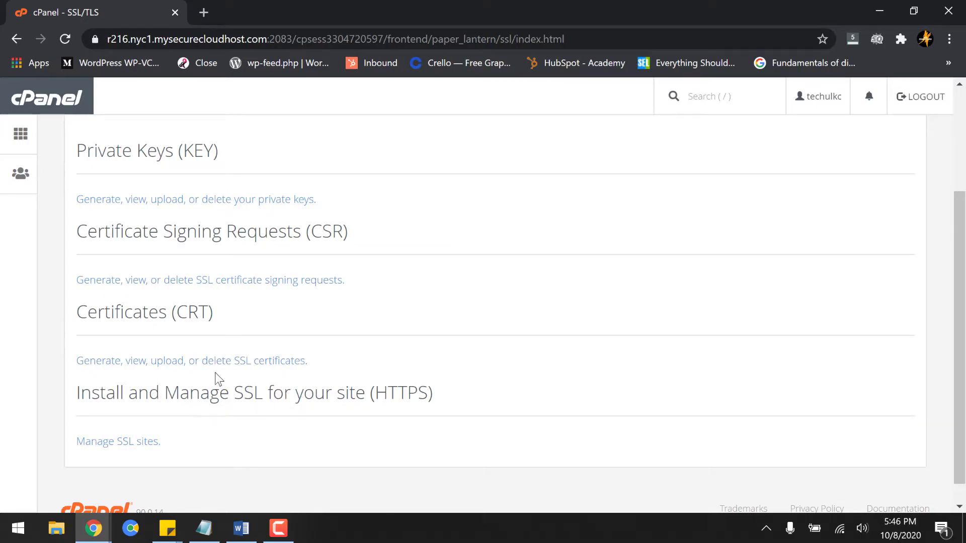
{"action": "scroll", "coordinate": [172, 341], "scroll_direction": "down", "scroll_amount": 1}
{"action": "scroll", "coordinate": [162, 388], "scroll_direction": "up", "scroll_amount": 2}
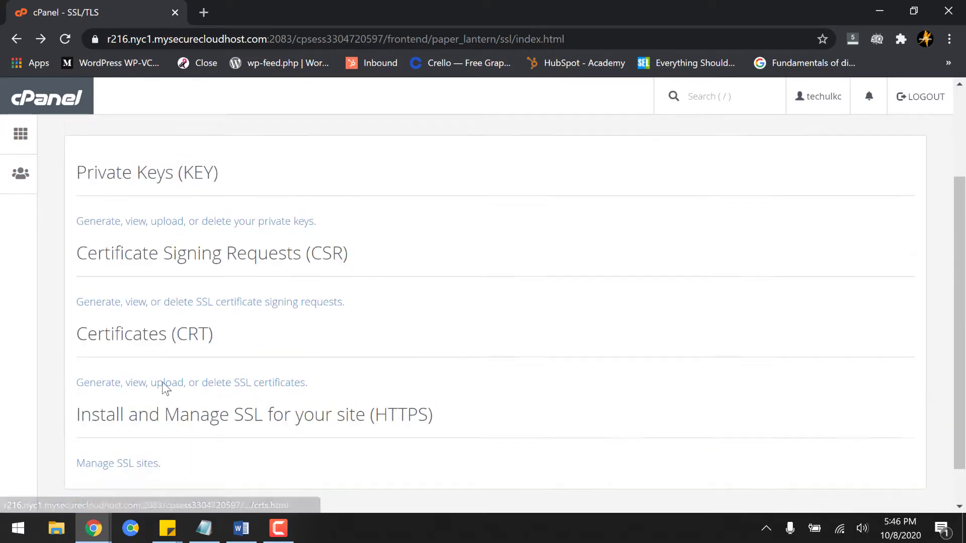
{"action": "scroll", "coordinate": [308, 332], "scroll_direction": "down", "scroll_amount": 2}
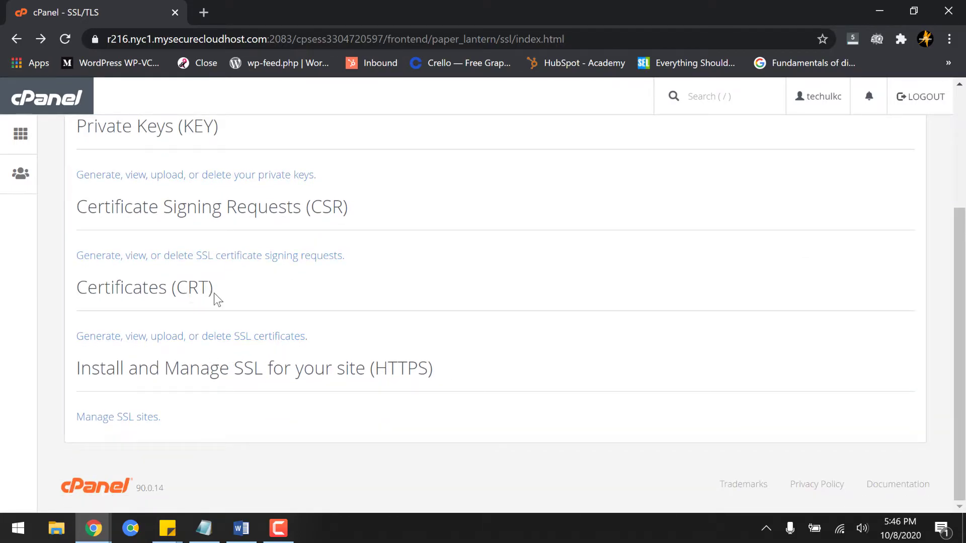
- Open the Manage SSL sites page and select techulk.com as the domain under Install an SSL Website
{"action": "left_click", "coordinate": [150, 418]}
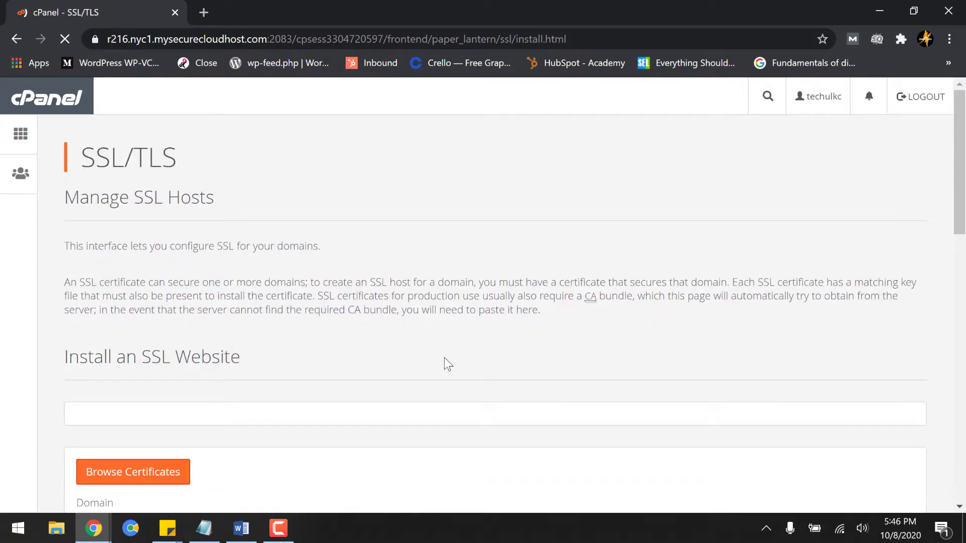
{"action": "scroll", "coordinate": [445, 357], "scroll_direction": "down", "scroll_amount": 4}
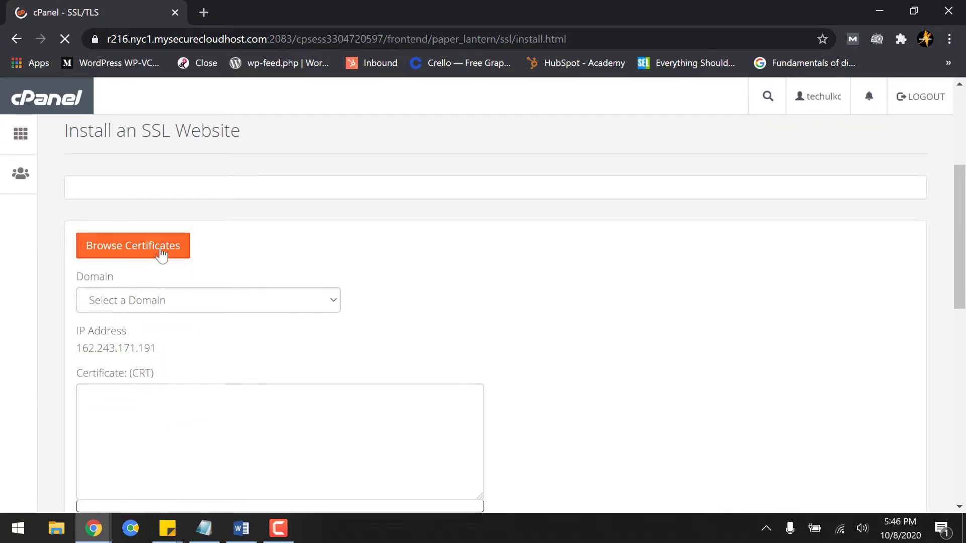
{"action": "scroll", "coordinate": [283, 329], "scroll_direction": "down", "scroll_amount": 10}
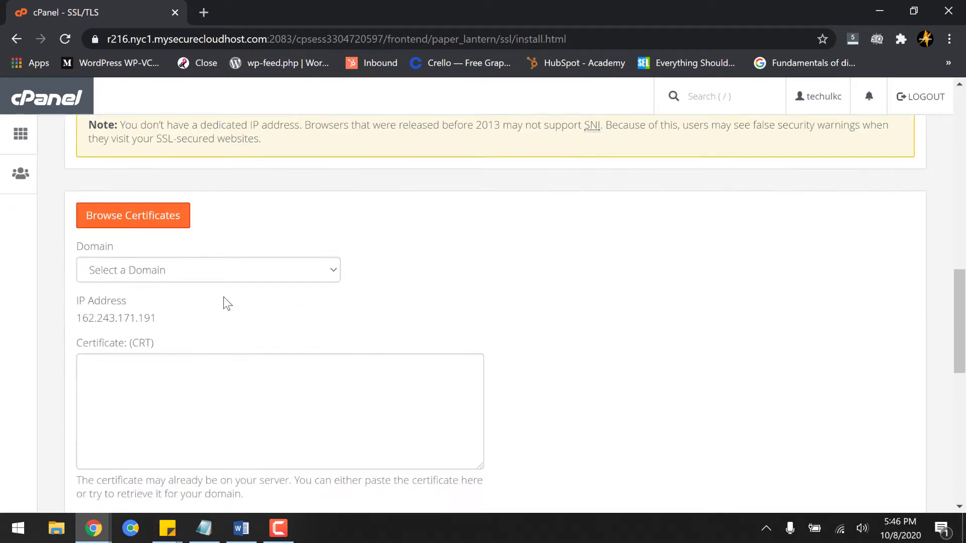
{"action": "left_click", "coordinate": [202, 275]}
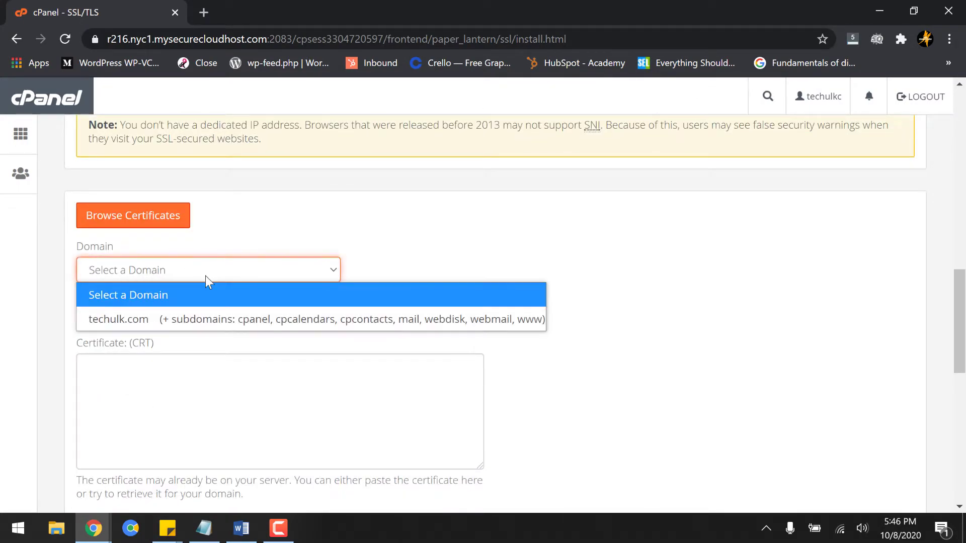
{"action": "left_click", "coordinate": [197, 317]}
{"action": "left_click", "coordinate": [368, 280]}
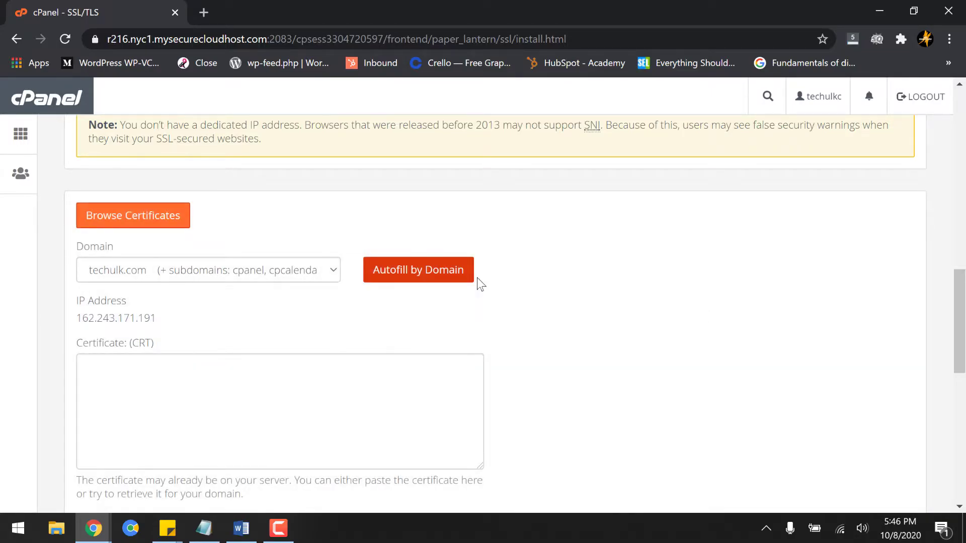
- Examine the SSL installation form's domain autofill option, certificate, private key and CA bundle fields, and the Install Certificate option
{"action": "scroll", "coordinate": [602, 317], "scroll_direction": "down", "scroll_amount": 5}
{"action": "scroll", "coordinate": [476, 197], "scroll_direction": "up", "scroll_amount": 4}
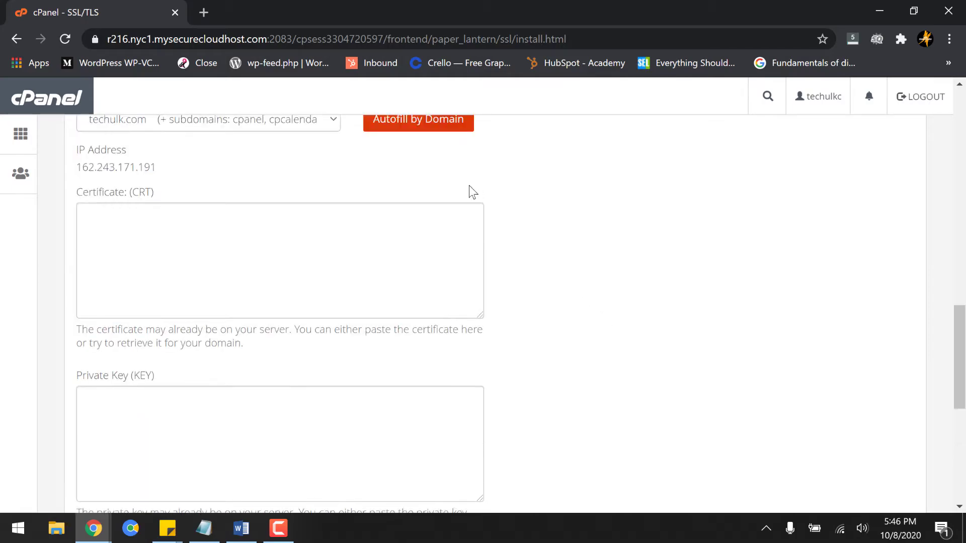
{"action": "left_click", "coordinate": [442, 204]}
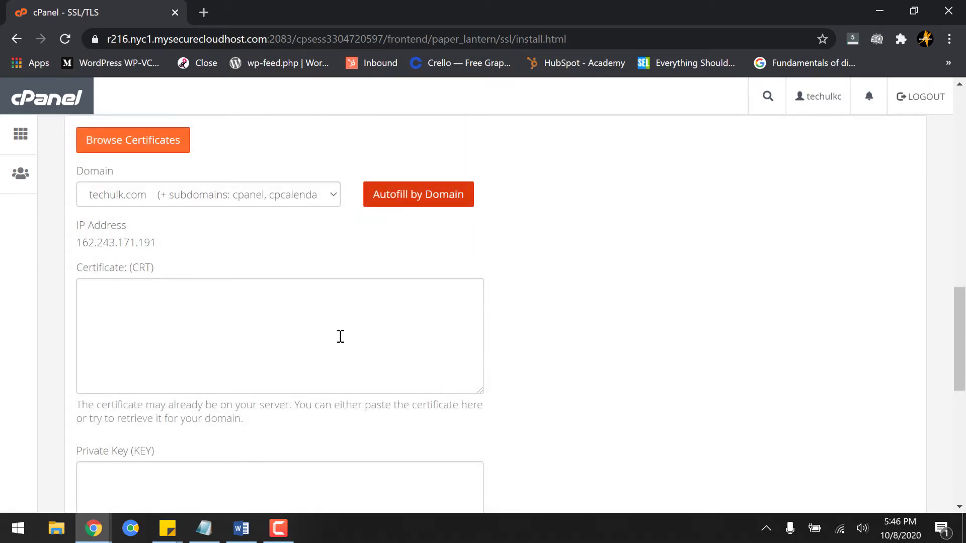
{"action": "scroll", "coordinate": [266, 351], "scroll_direction": "down", "scroll_amount": 9}
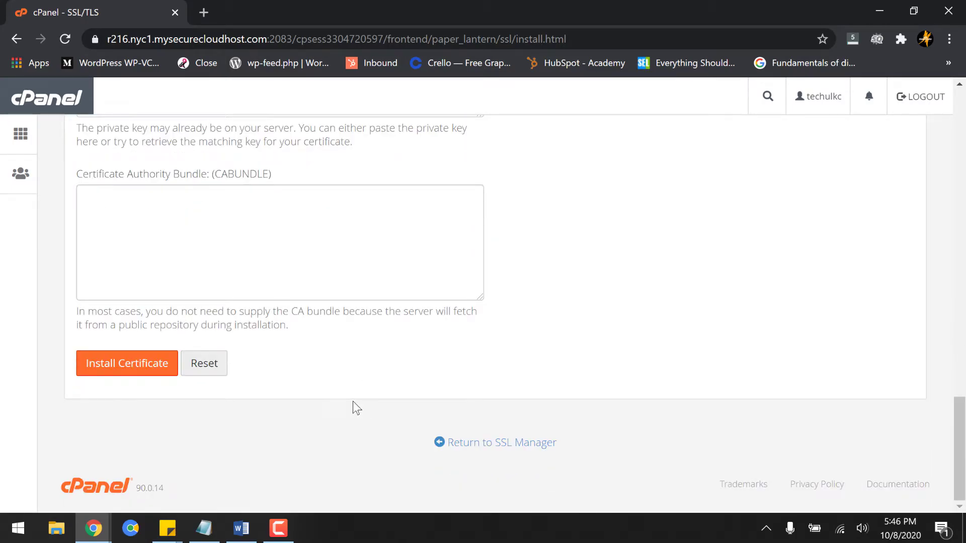
{"action": "scroll", "coordinate": [302, 392], "scroll_direction": "up", "scroll_amount": 15}
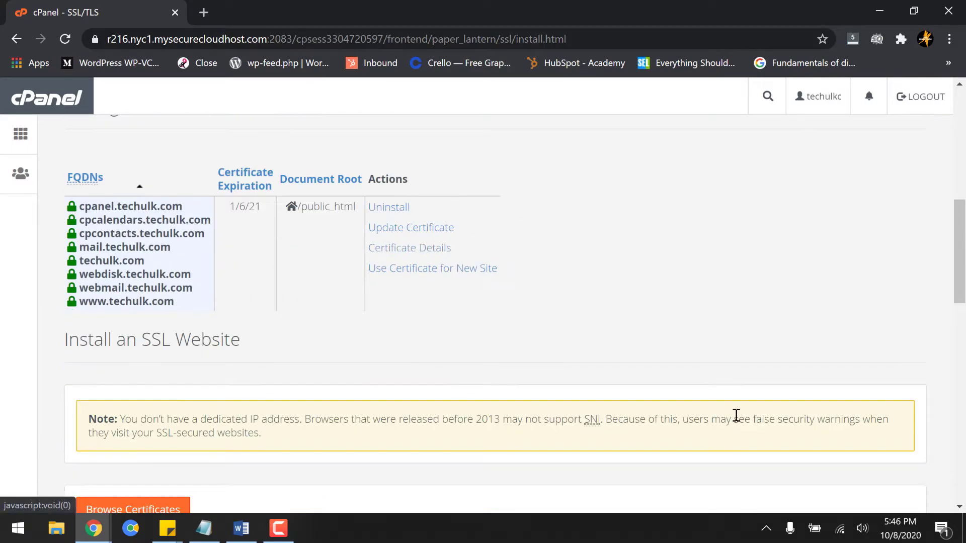
{"action": "scroll", "coordinate": [655, 427], "scroll_direction": "down", "scroll_amount": 15}
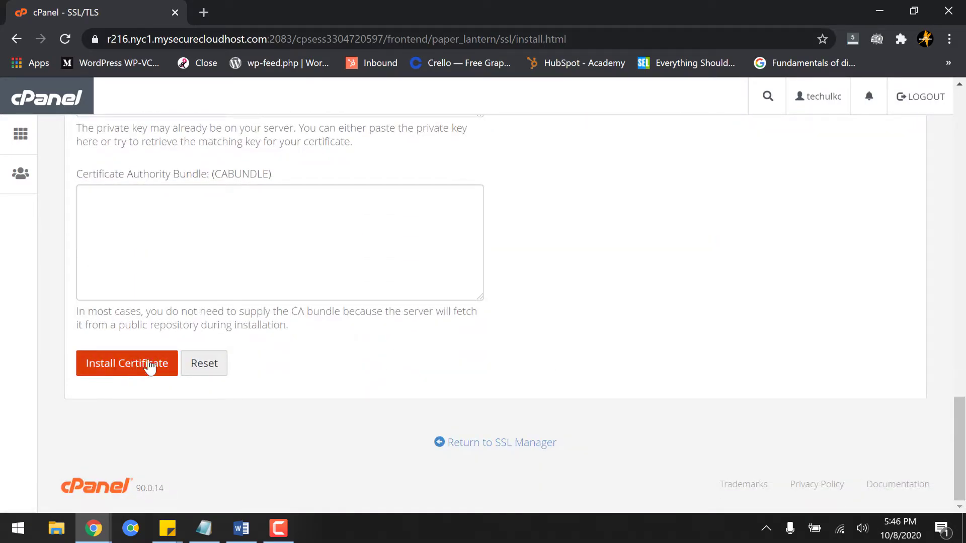
{"action": "left_click", "coordinate": [156, 372]}
{"action": "scroll", "coordinate": [451, 310], "scroll_direction": "up", "scroll_amount": 10}
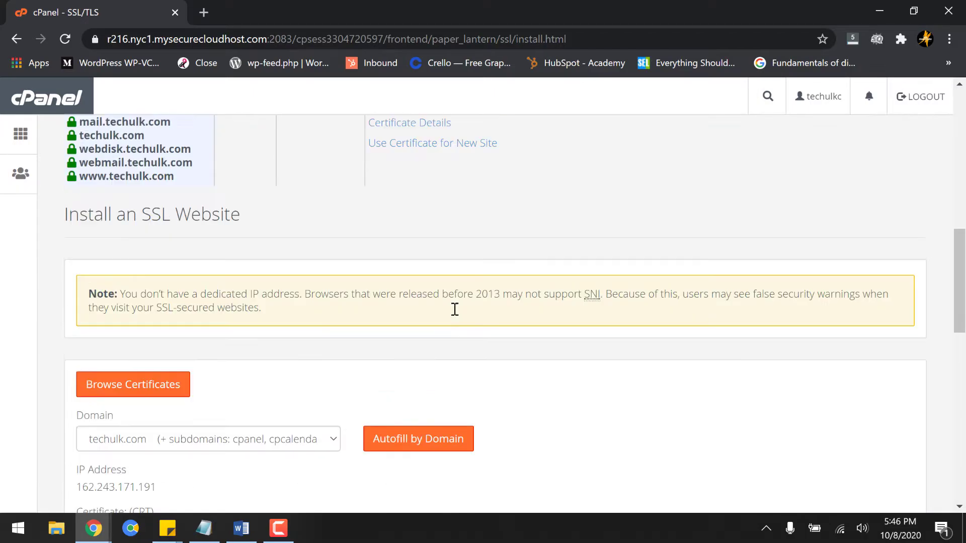
{"action": "left_click", "coordinate": [417, 367]}
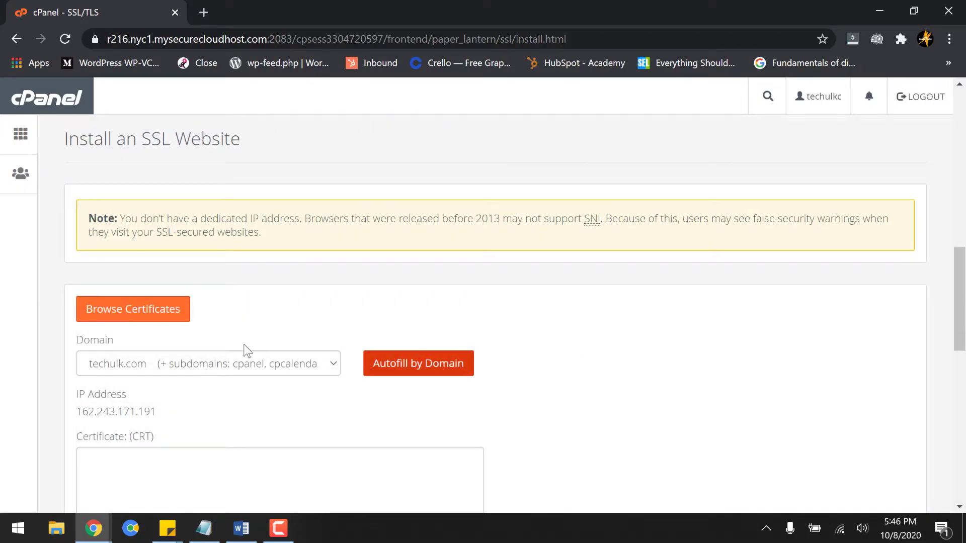
- Check the domains and certificate entry listed under Manage Installed SSL Websites
{"action": "scroll", "coordinate": [304, 346], "scroll_direction": "up", "scroll_amount": 3}
{"action": "scroll", "coordinate": [242, 183], "scroll_direction": "up", "scroll_amount": 2}
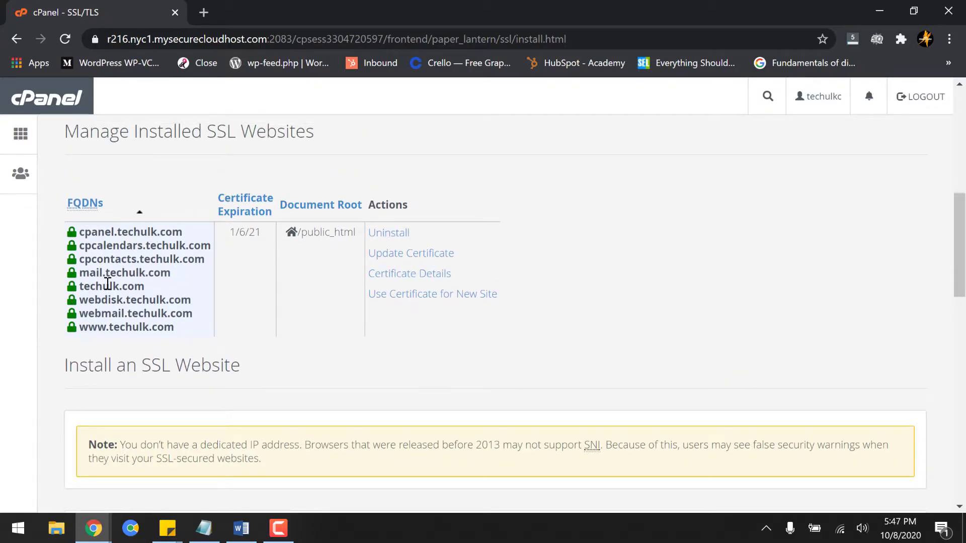
{"action": "scroll", "coordinate": [330, 316], "scroll_direction": "up", "scroll_amount": 9}
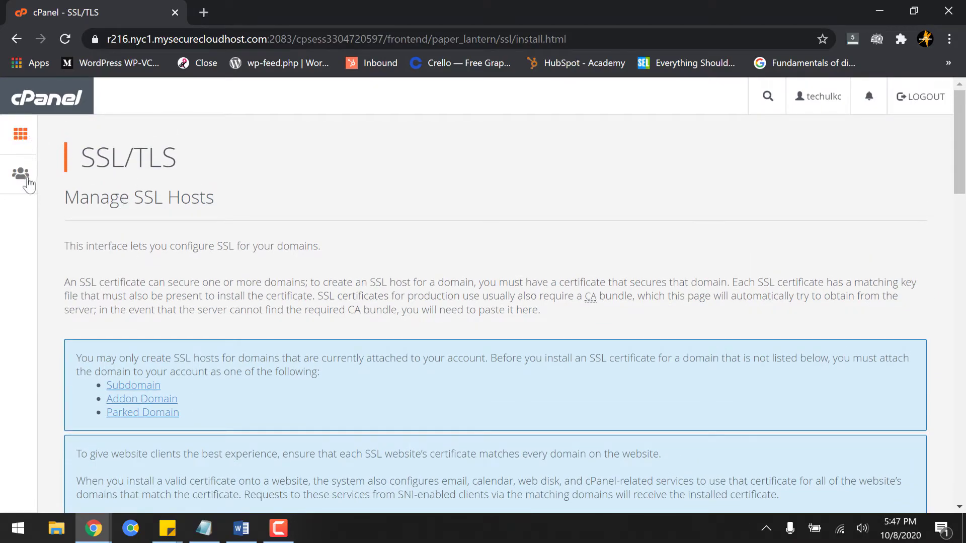
- Open SSL/TLS Status from the home page's Security section and review each domain's certificate status
{"action": "left_click", "coordinate": [45, 119]}
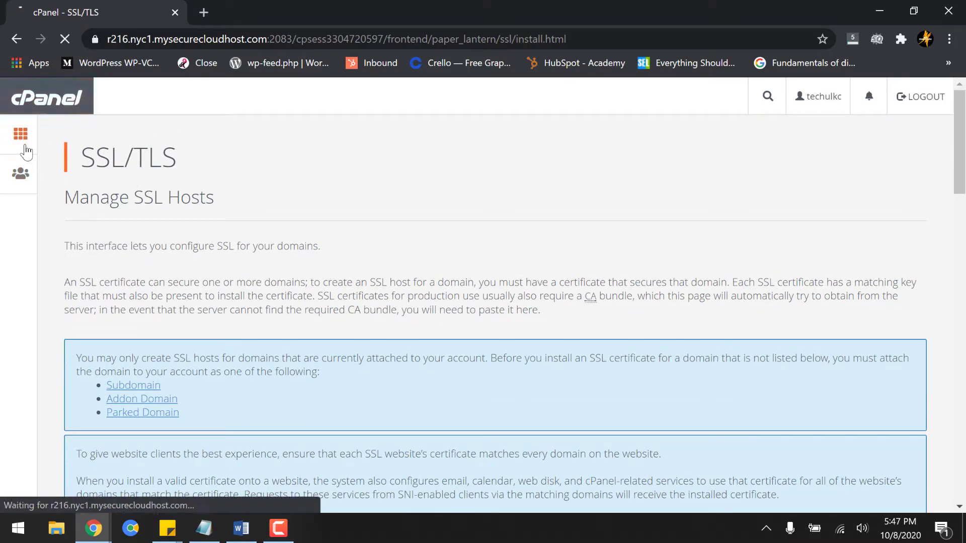
{"action": "scroll", "coordinate": [428, 317], "scroll_direction": "down", "scroll_amount": 20}
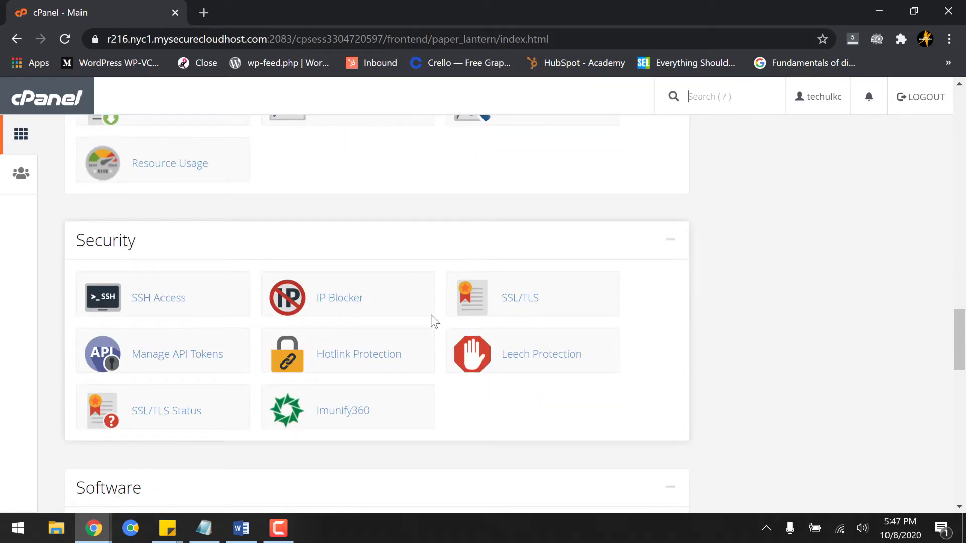
{"action": "left_click", "coordinate": [168, 414]}
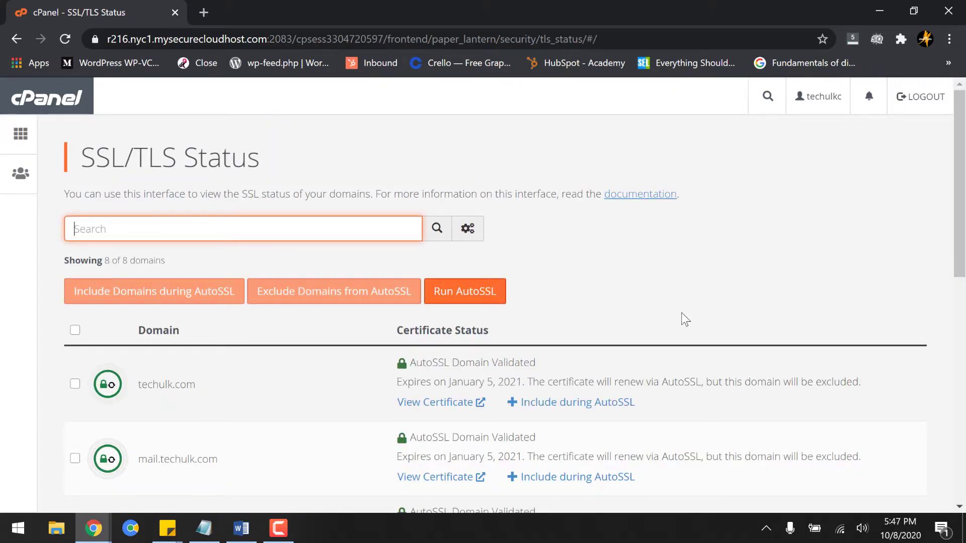
{"action": "scroll", "coordinate": [503, 317], "scroll_direction": "down", "scroll_amount": 7}
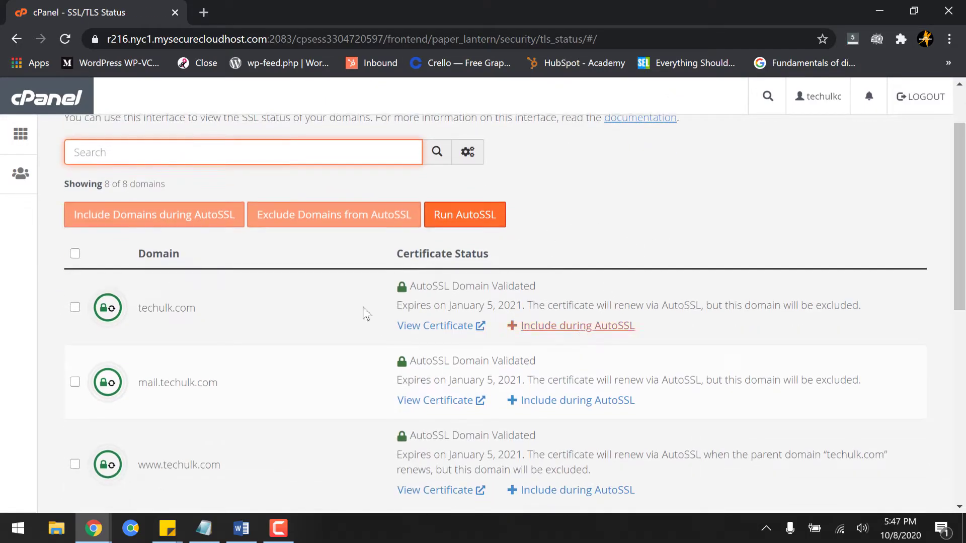
{"action": "scroll", "coordinate": [167, 397], "scroll_direction": "down", "scroll_amount": 3}
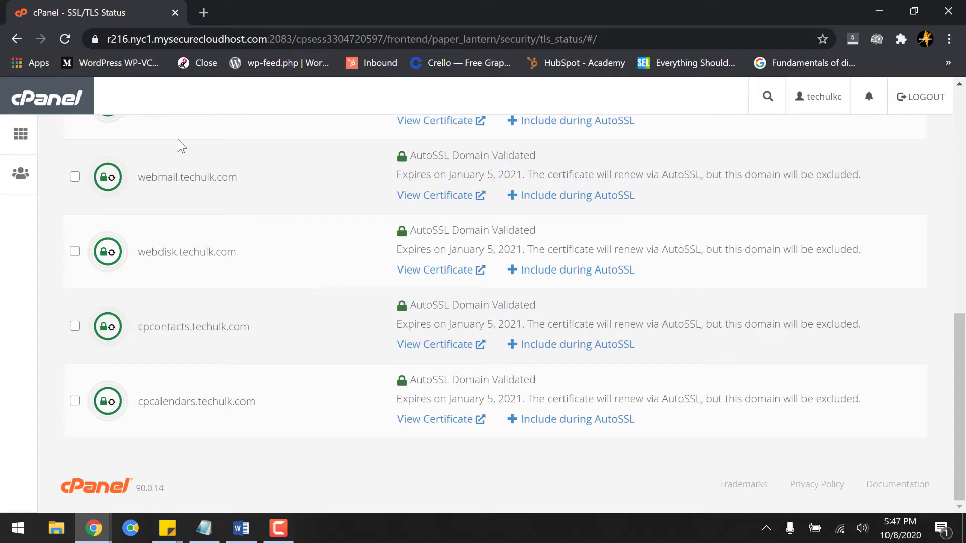
- Select all listed domains on the SSL/TLS Status page and include them during AutoSSL
{"action": "scroll", "coordinate": [158, 123], "scroll_direction": "up", "scroll_amount": 2}
{"action": "scroll", "coordinate": [256, 221], "scroll_direction": "up", "scroll_amount": 3}
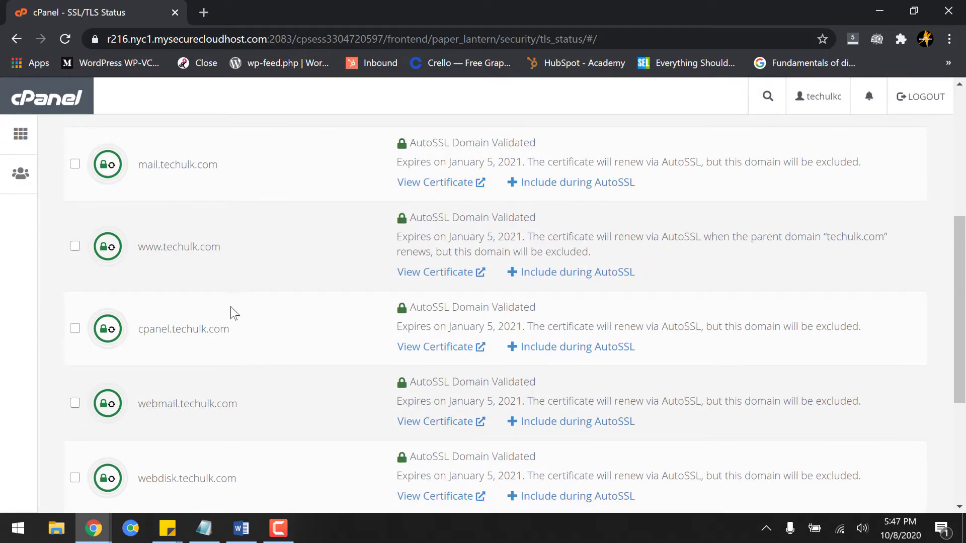
{"action": "scroll", "coordinate": [231, 308], "scroll_direction": "up", "scroll_amount": 5}
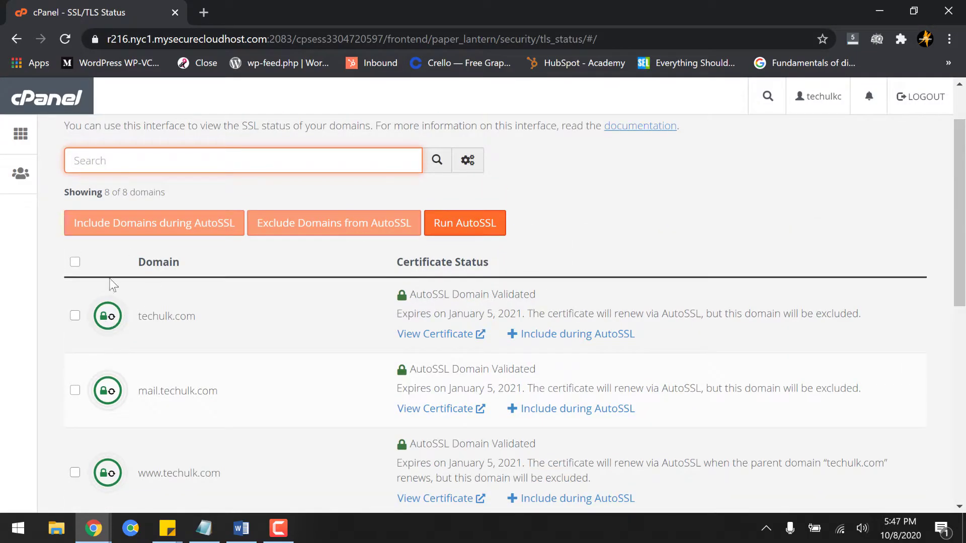
{"action": "left_click", "coordinate": [76, 262]}
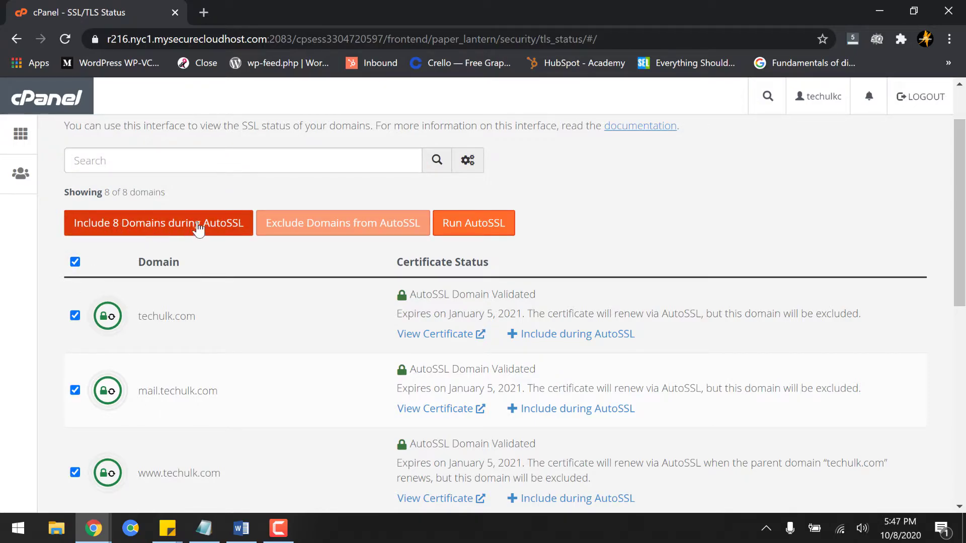
{"action": "left_click", "coordinate": [176, 234]}
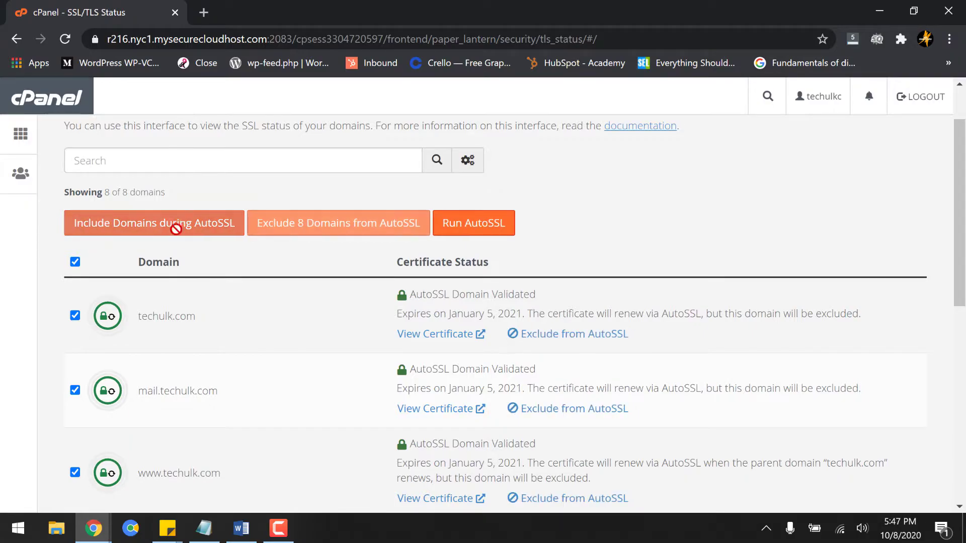
- Run AutoSSL for the site's domains
{"action": "scroll", "coordinate": [554, 226], "scroll_direction": "down", "scroll_amount": 3}
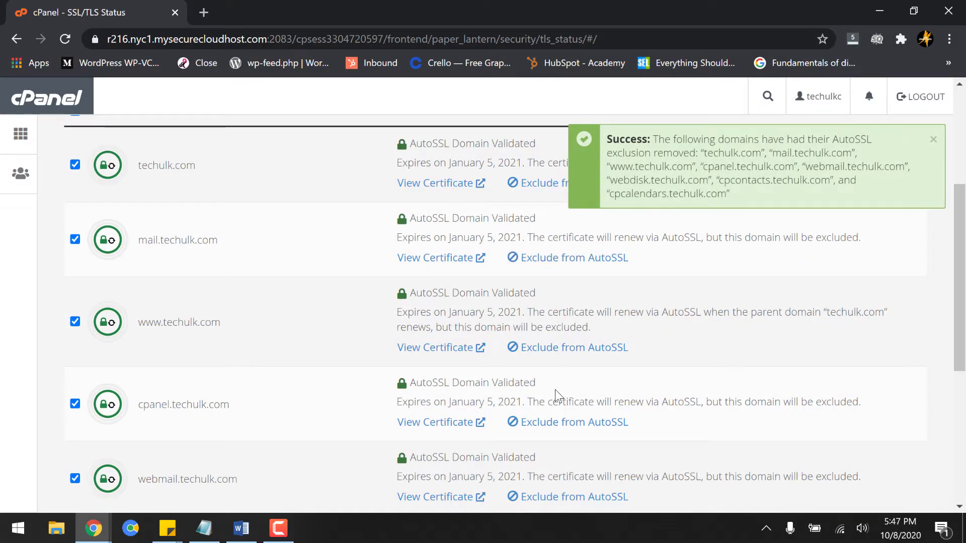
{"action": "scroll", "coordinate": [554, 428], "scroll_direction": "down", "scroll_amount": 4}
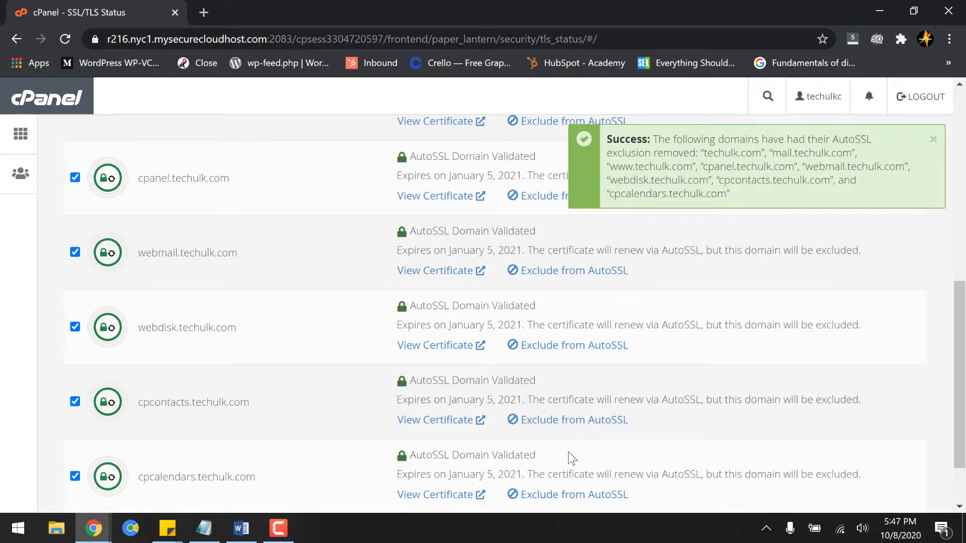
{"action": "scroll", "coordinate": [572, 458], "scroll_direction": "up", "scroll_amount": 9}
{"action": "left_click", "coordinate": [458, 228]}
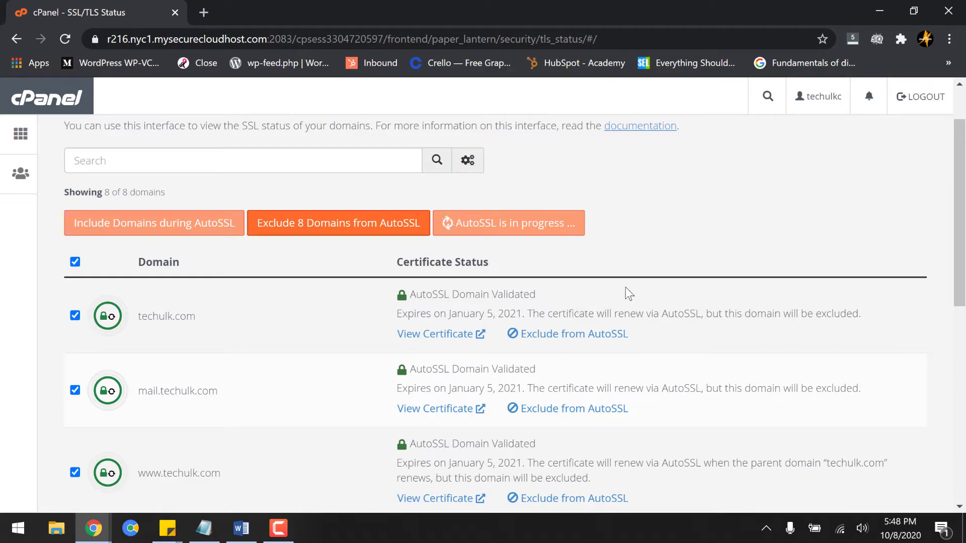
- Look through the domain list and certificate statuses while AutoSSL is in progress
{"action": "scroll", "coordinate": [677, 283], "scroll_direction": "down", "scroll_amount": 1}
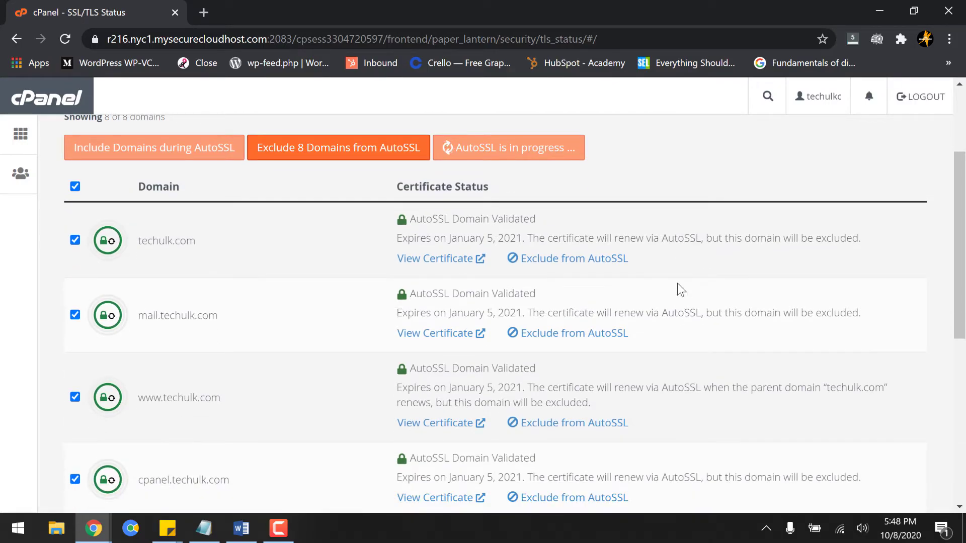
{"action": "scroll", "coordinate": [626, 273], "scroll_direction": "down", "scroll_amount": 1}
{"action": "scroll", "coordinate": [626, 273], "scroll_direction": "up", "scroll_amount": 2}
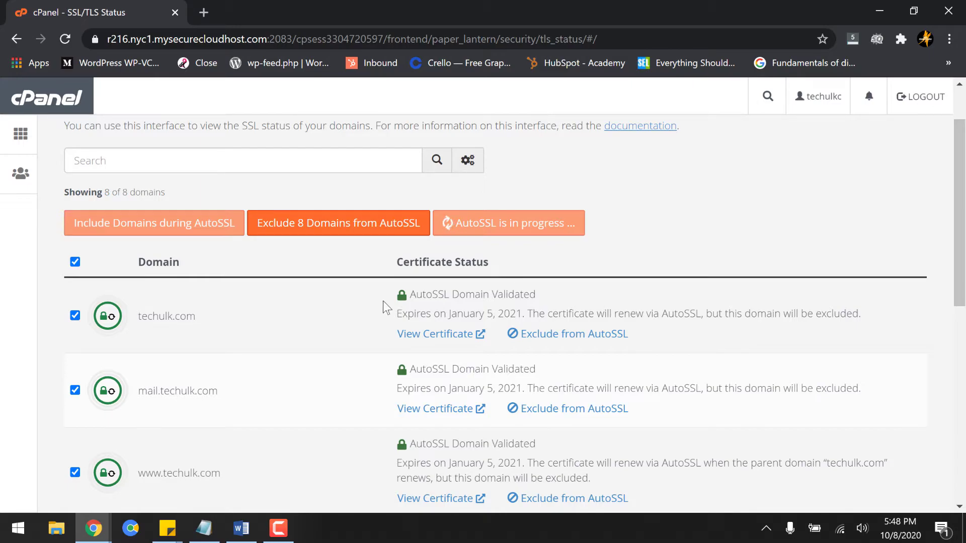
{"action": "scroll", "coordinate": [259, 328], "scroll_direction": "down", "scroll_amount": 2}
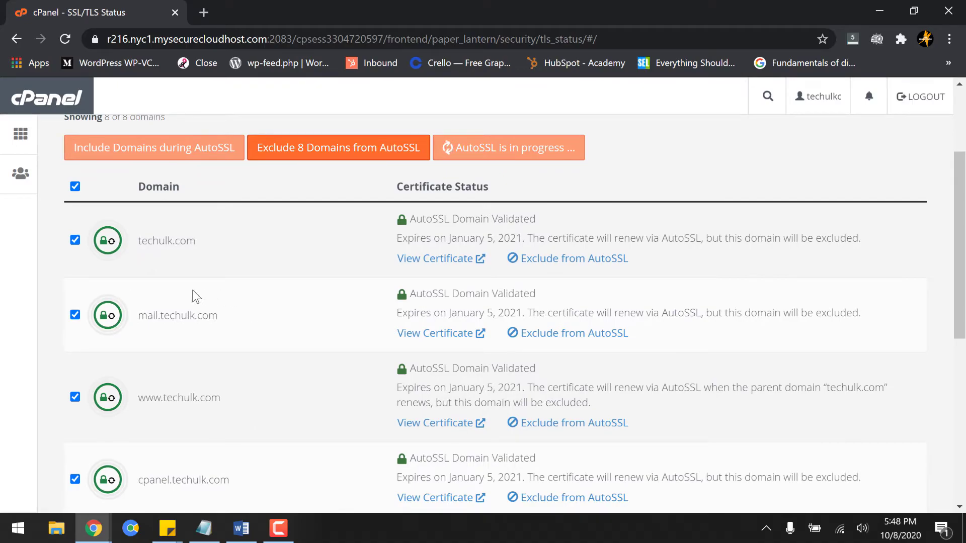
{"action": "scroll", "coordinate": [103, 245], "scroll_direction": "down", "scroll_amount": 7}
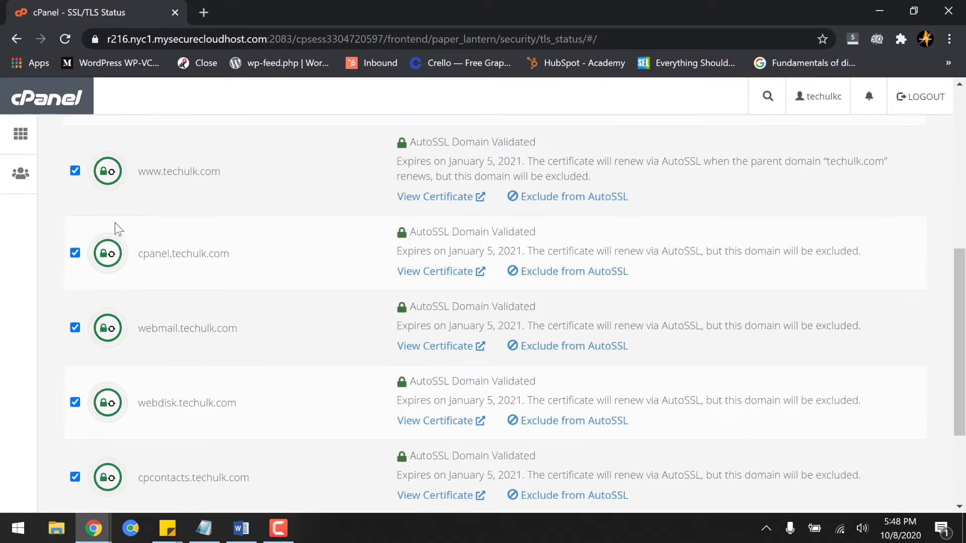
{"action": "scroll", "coordinate": [165, 394], "scroll_direction": "up", "scroll_amount": 7}
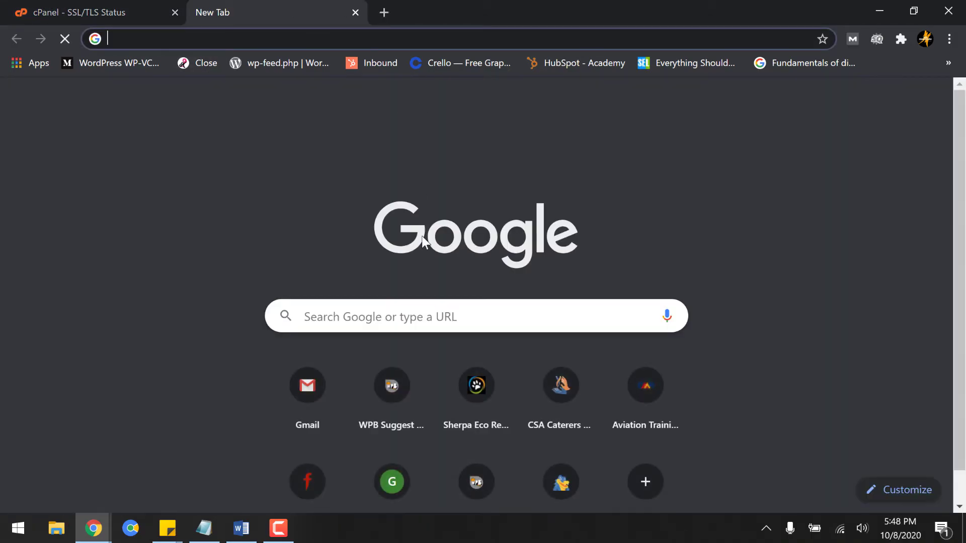
- Open dnschecker.org in a new browser tab and enter techulk.com as the domain for the DNS check
{"action": "type", "text": "dnschecker.org"}
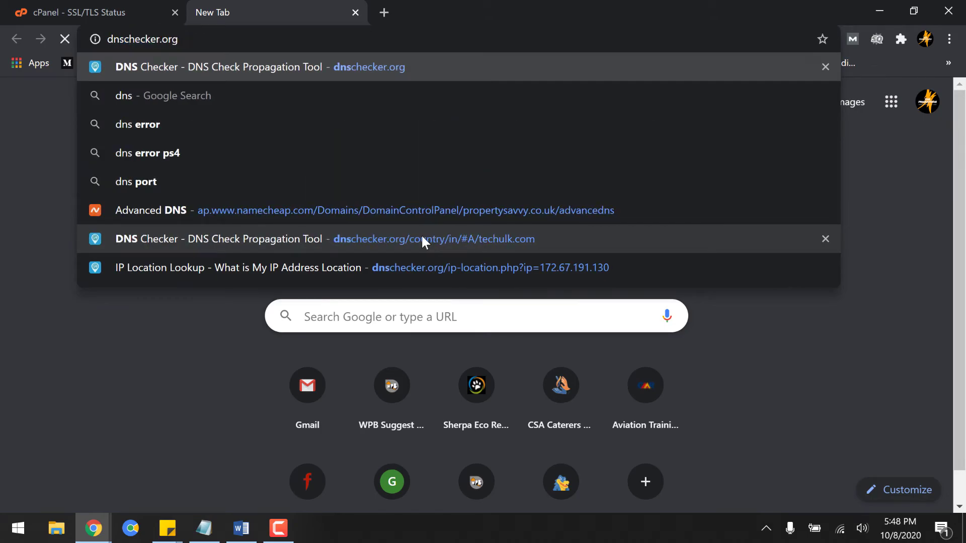
{"action": "key", "text": "Return"}
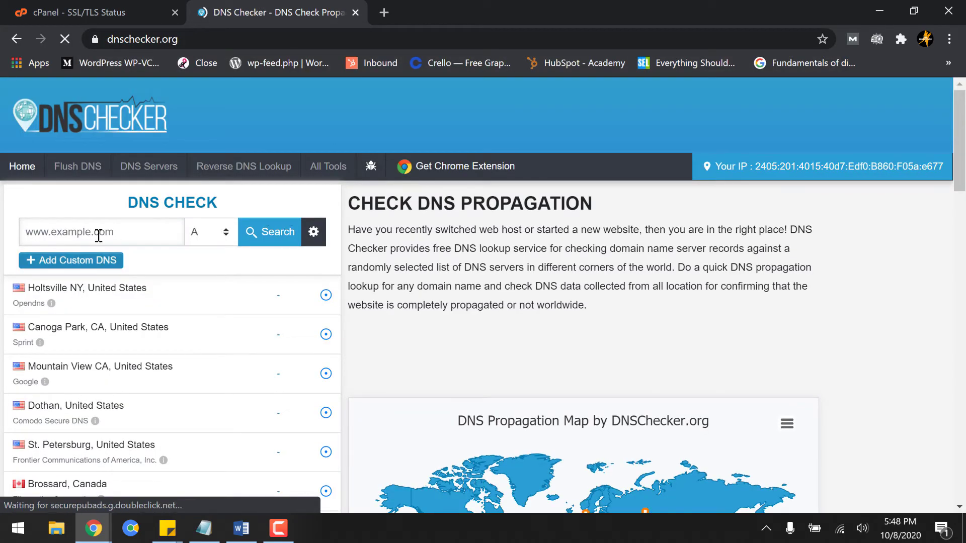
{"action": "left_click", "coordinate": [110, 244]}
{"action": "left_click", "coordinate": [83, 257]}
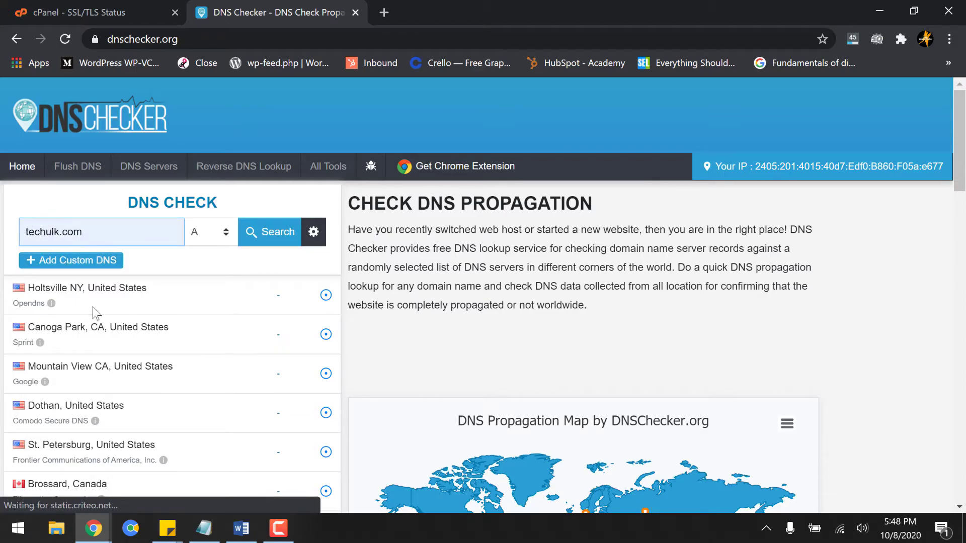
- Look over the DNS server locations and propagation map, and run the A record search for techulk.com
{"action": "scroll", "coordinate": [85, 295], "scroll_direction": "down", "scroll_amount": 4}
{"action": "scroll", "coordinate": [236, 342], "scroll_direction": "up", "scroll_amount": 2}
{"action": "scroll", "coordinate": [231, 330], "scroll_direction": "down", "scroll_amount": 4}
{"action": "scroll", "coordinate": [346, 327], "scroll_direction": "down", "scroll_amount": 10}
{"action": "scroll", "coordinate": [825, 413], "scroll_direction": "up", "scroll_amount": 3}
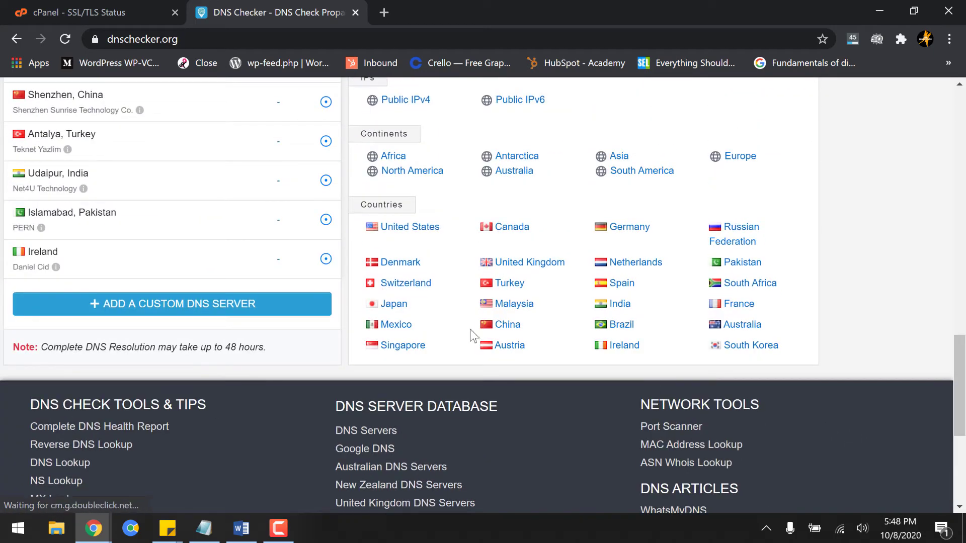
{"action": "scroll", "coordinate": [427, 302], "scroll_direction": "up", "scroll_amount": 8}
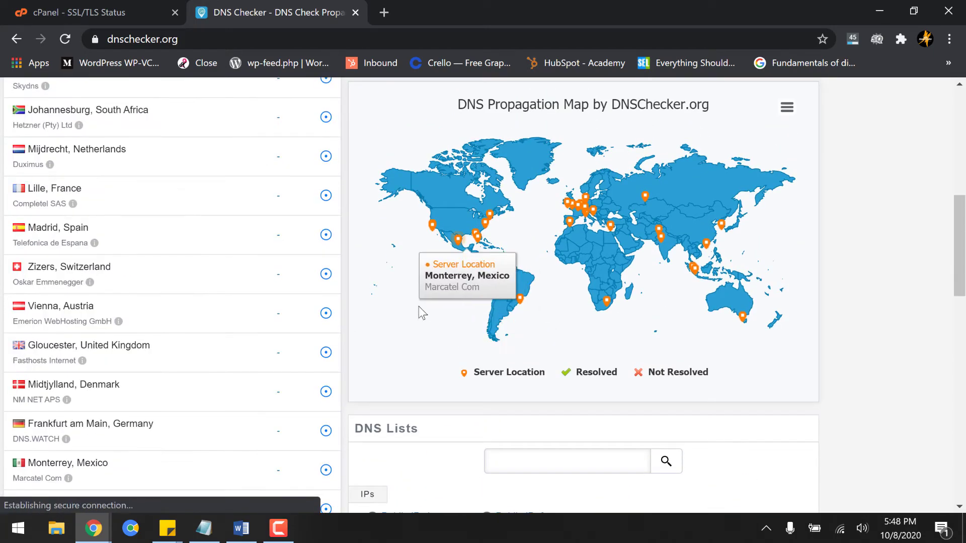
{"action": "scroll", "coordinate": [422, 313], "scroll_direction": "up", "scroll_amount": 8}
{"action": "left_click", "coordinate": [261, 237]}
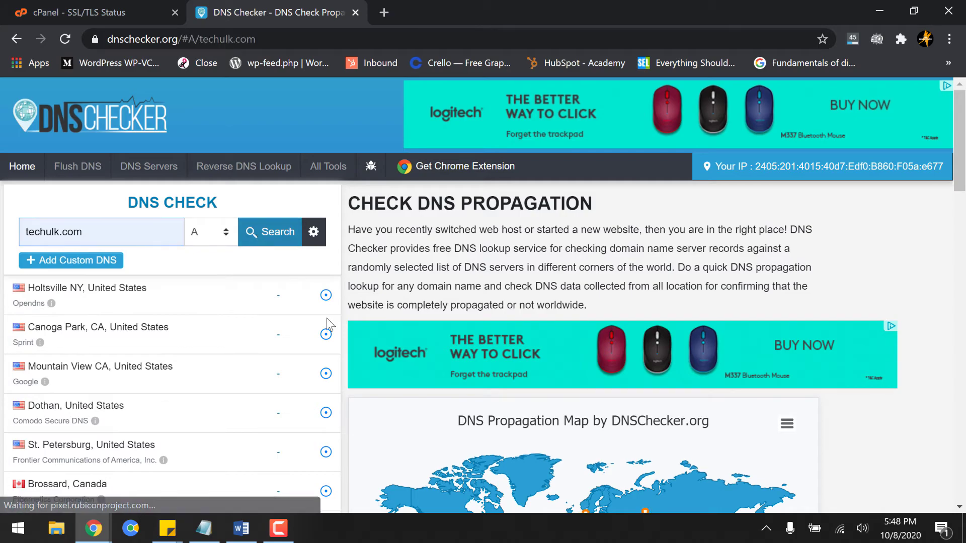
- Examine the techulk.com propagation results for each server location, comparing resolved and unresolved entries
{"action": "scroll", "coordinate": [304, 347], "scroll_direction": "down", "scroll_amount": 3}
{"action": "scroll", "coordinate": [306, 347], "scroll_direction": "down", "scroll_amount": 5}
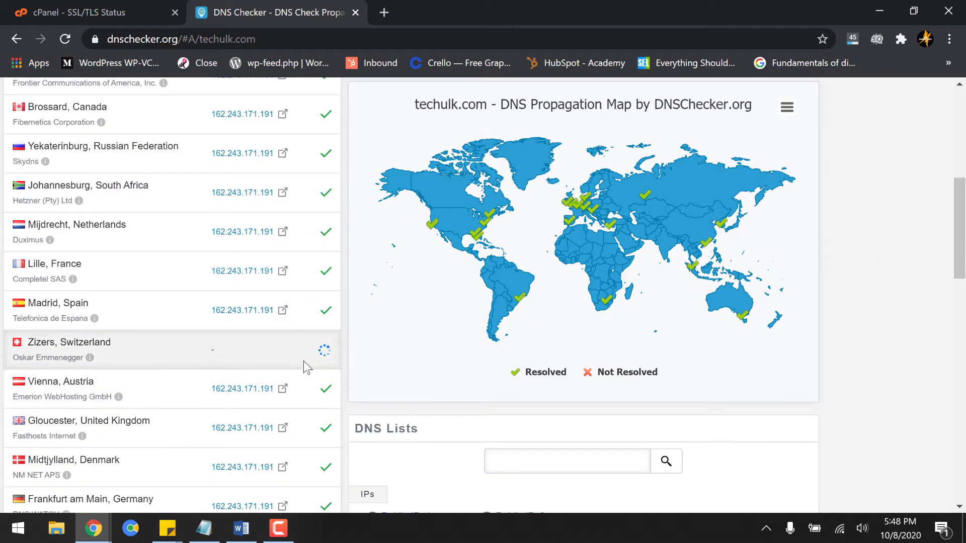
{"action": "scroll", "coordinate": [314, 363], "scroll_direction": "down", "scroll_amount": 5}
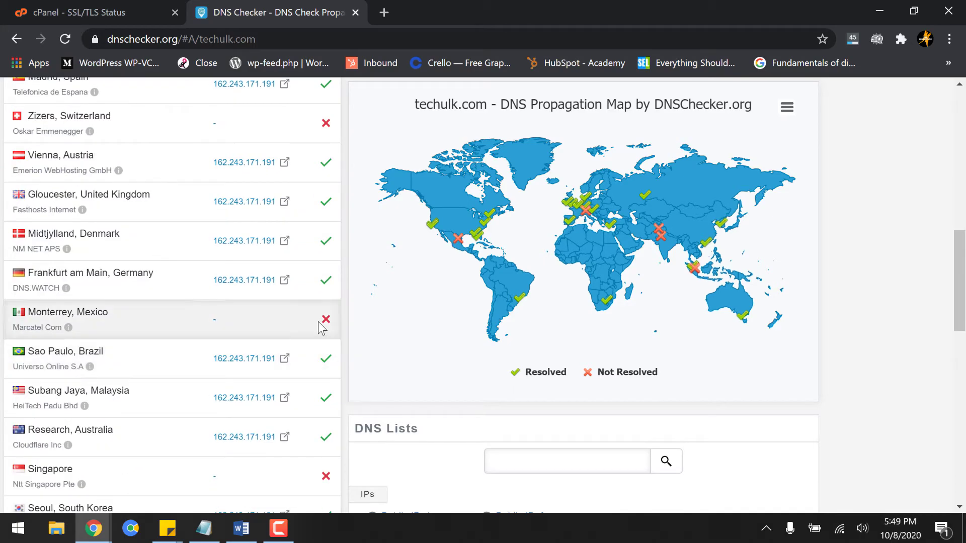
{"action": "scroll", "coordinate": [322, 261], "scroll_direction": "up", "scroll_amount": 1}
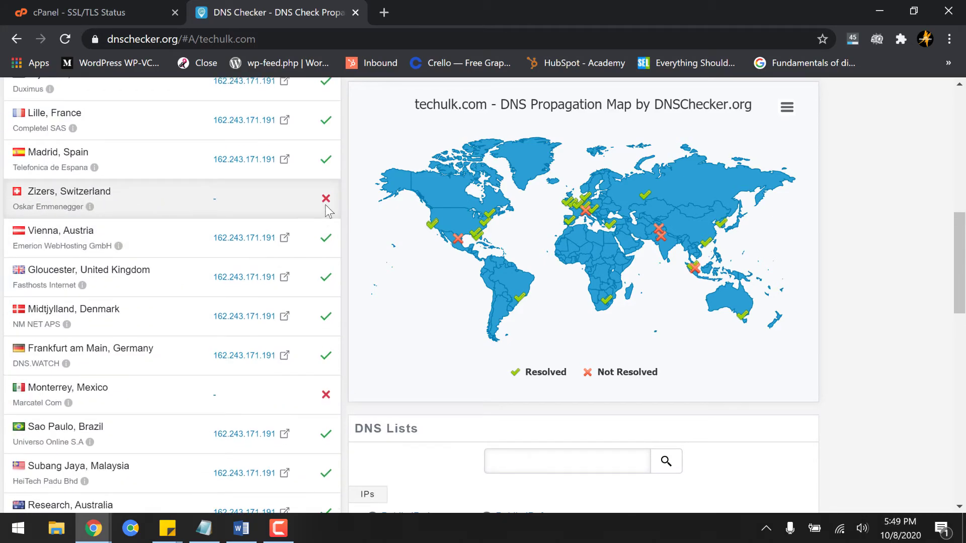
{"action": "scroll", "coordinate": [330, 292], "scroll_direction": "down", "scroll_amount": 7}
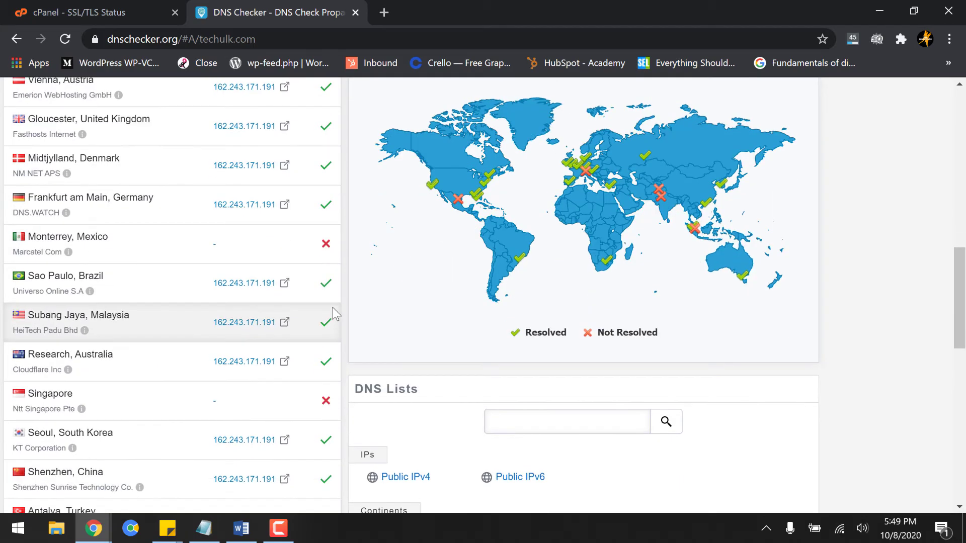
{"action": "scroll", "coordinate": [322, 400], "scroll_direction": "up", "scroll_amount": 12}
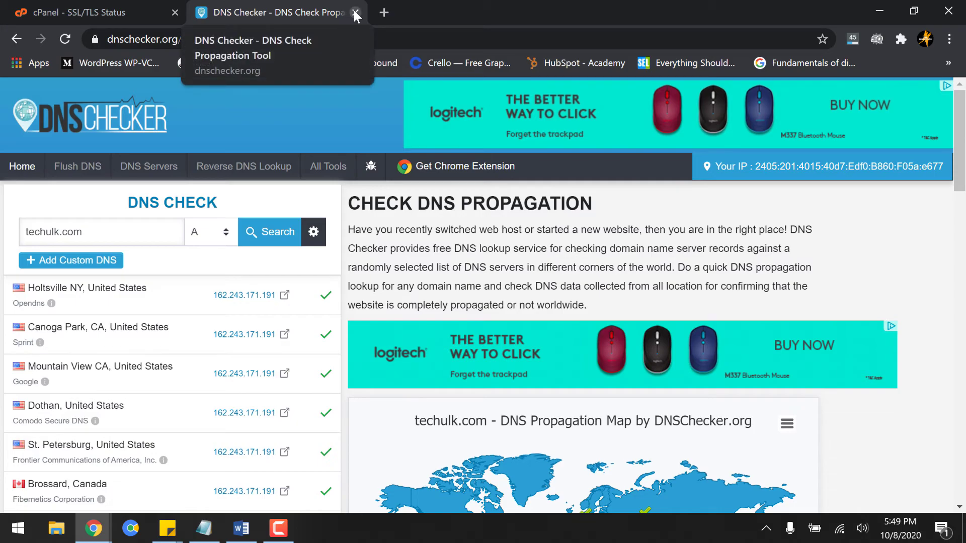
- Return to cPanel's SSL/TLS Status page and review the certificate status and AutoSSL renewal note of each domain
{"action": "left_click", "coordinate": [123, 3]}
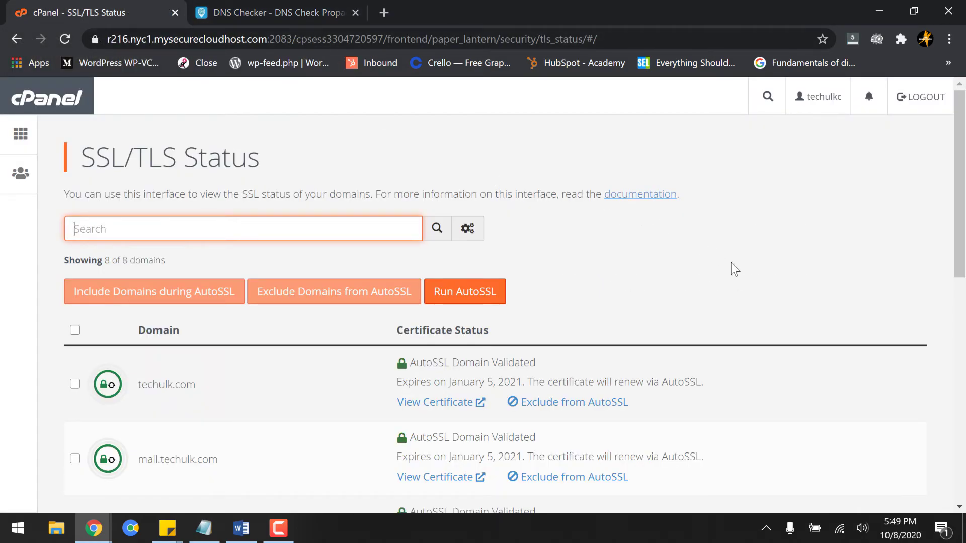
{"action": "scroll", "coordinate": [763, 294], "scroll_direction": "down", "scroll_amount": 7}
{"action": "scroll", "coordinate": [758, 320], "scroll_direction": "down", "scroll_amount": 3}
{"action": "scroll", "coordinate": [756, 325], "scroll_direction": "up", "scroll_amount": 7}
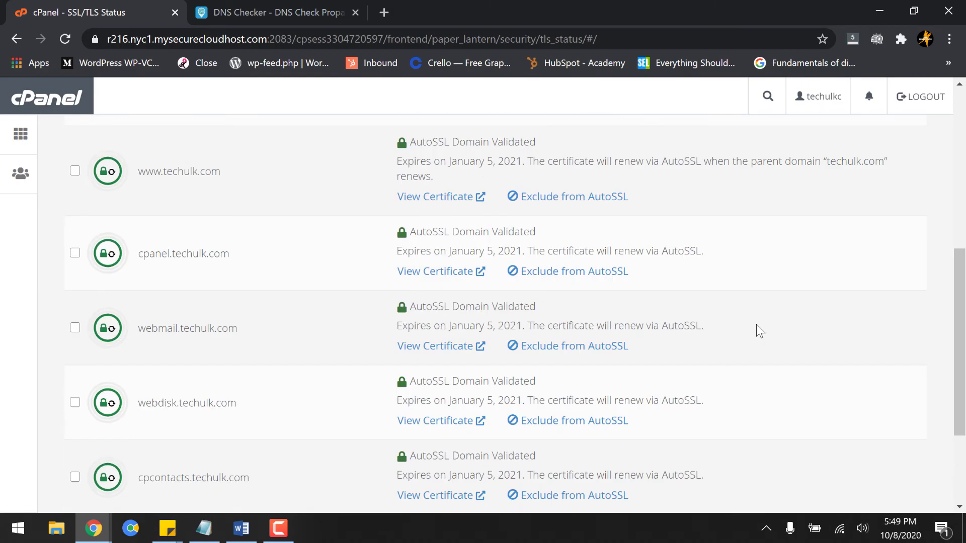
{"action": "left_click", "coordinate": [278, 528]}
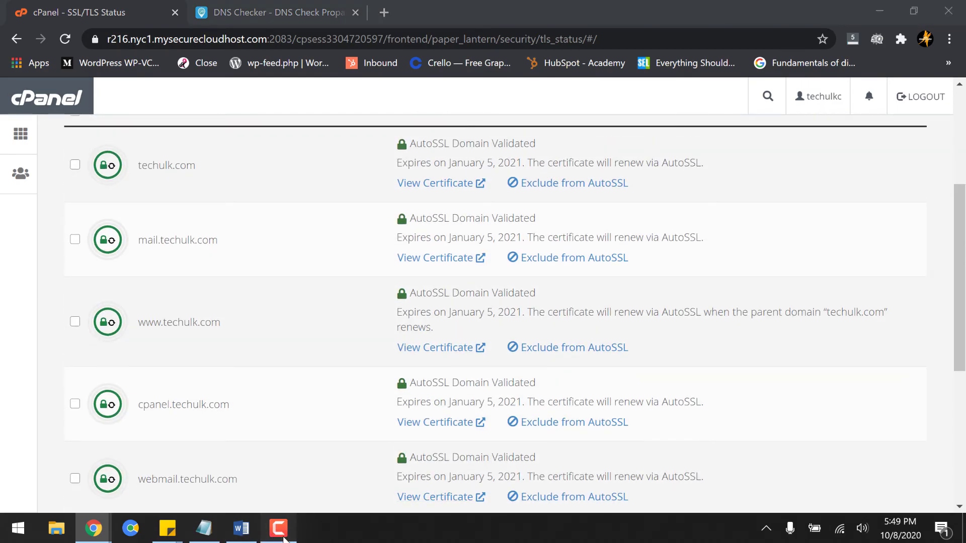